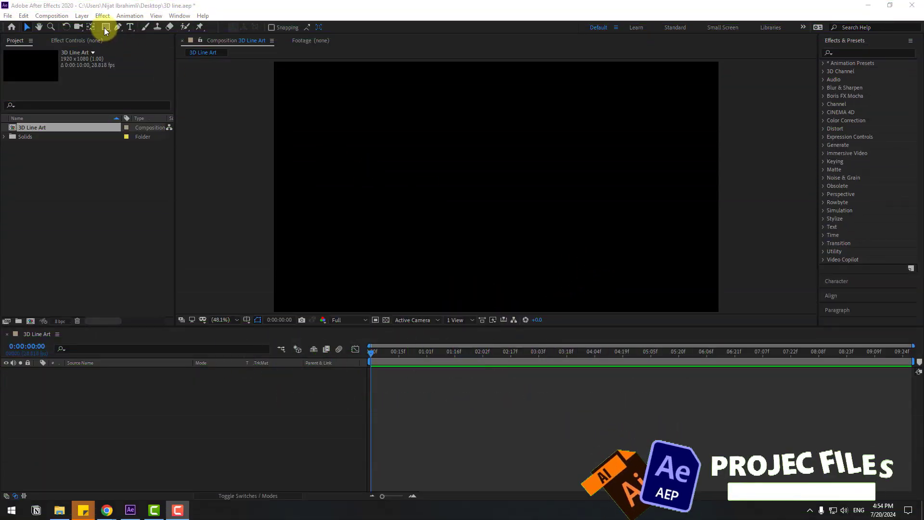
- Draw a small circle near the composition centre with the Ellipse Tool, then select Shape Layer 1
mouse_move(104, 27)
left_mouse_down()
mouse_move(124, 54)
mouse_move(131, 48)
left_mouse_up()
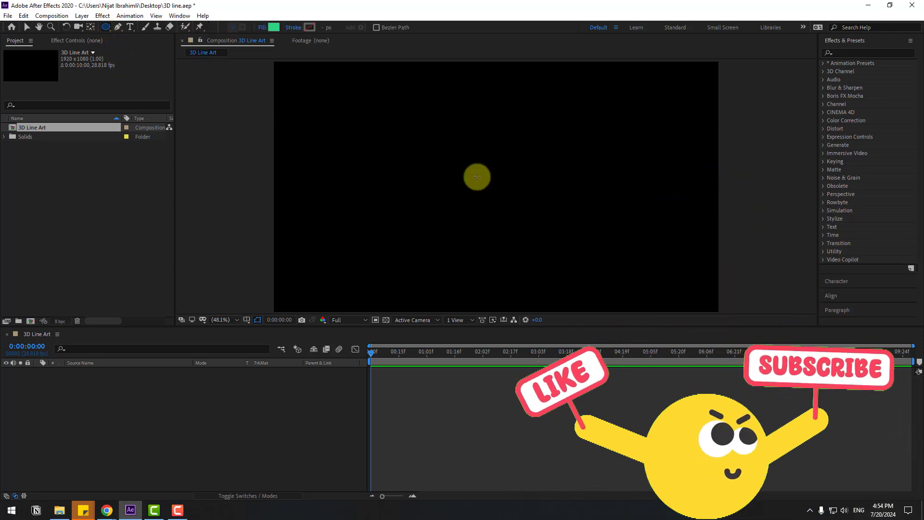
mouse_move(471, 169)
left_mouse_down()
mouse_move(511, 202)
mouse_move(502, 196)
left_mouse_up()
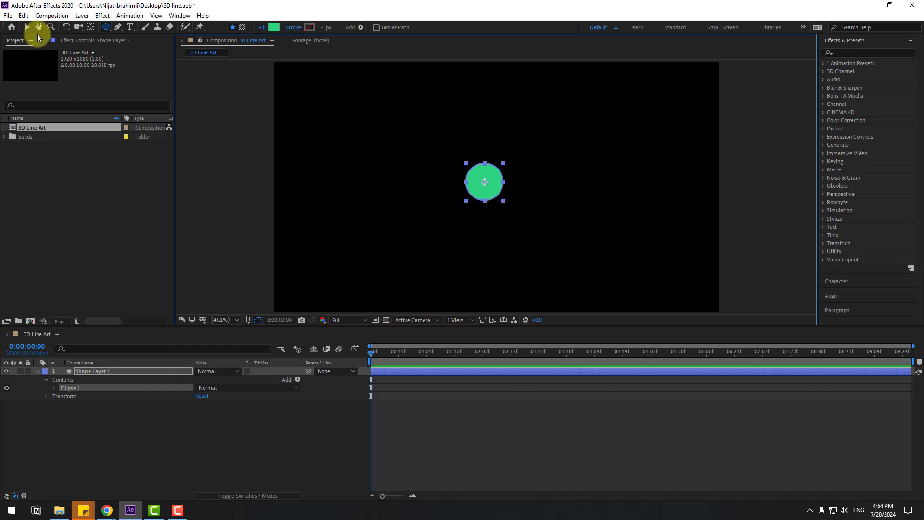
left_click(27, 27)
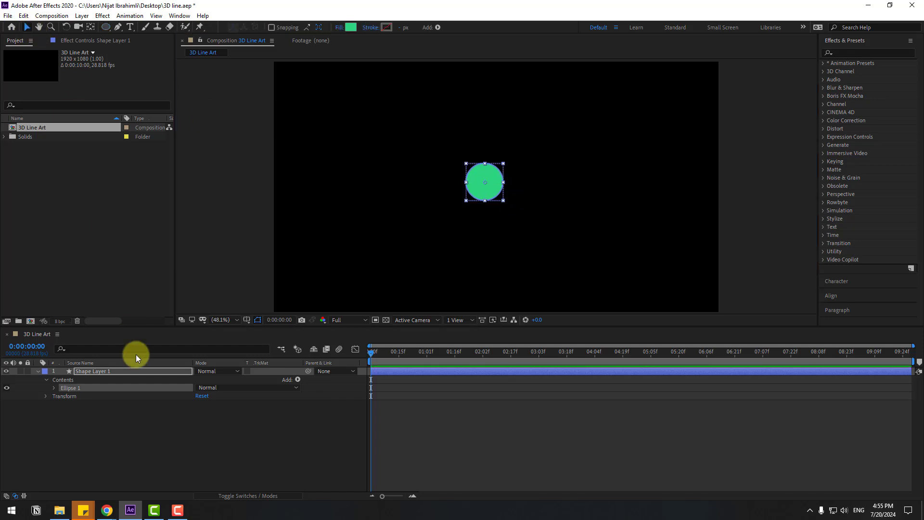
left_click(86, 371)
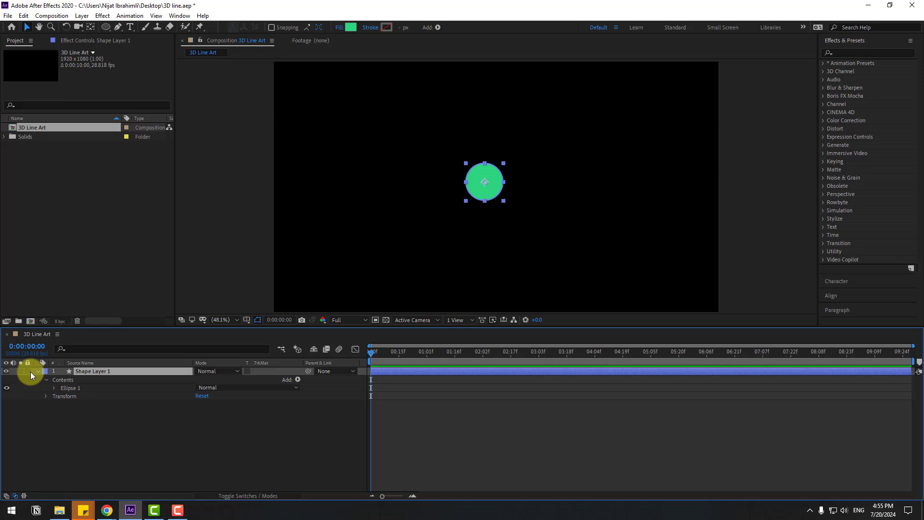
- Change the circle's fill type to Linear Gradient
left_click(338, 27)
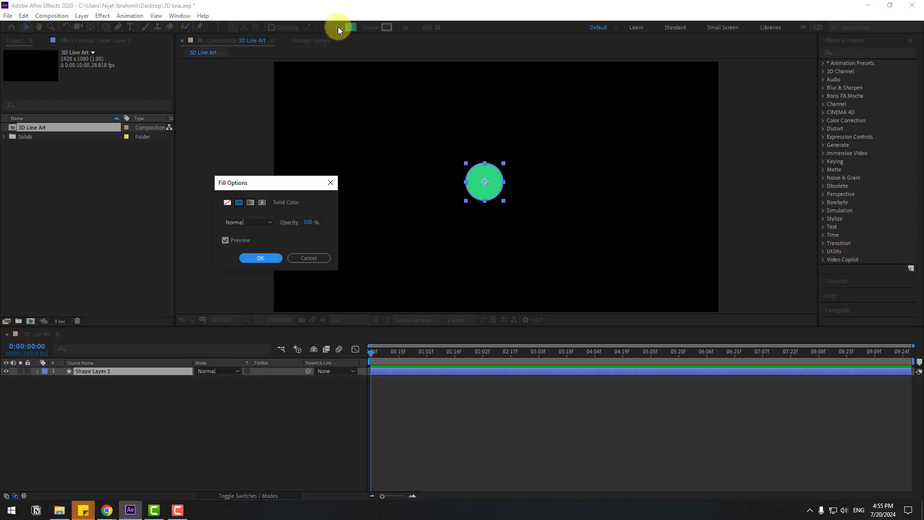
left_click(250, 203)
left_click(265, 258)
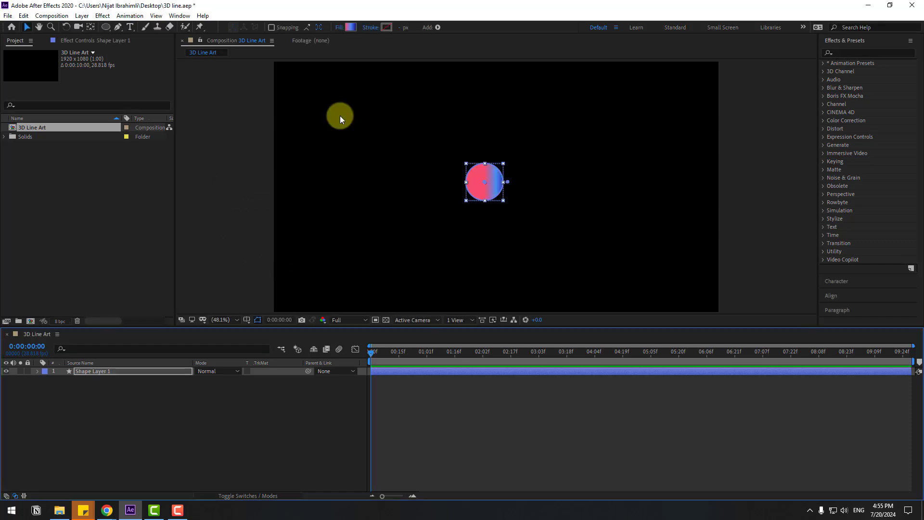
- In the Gradient Editor, remove the pink stop and run light blue at 0% to brighter deep blue at 100%
left_click(350, 28)
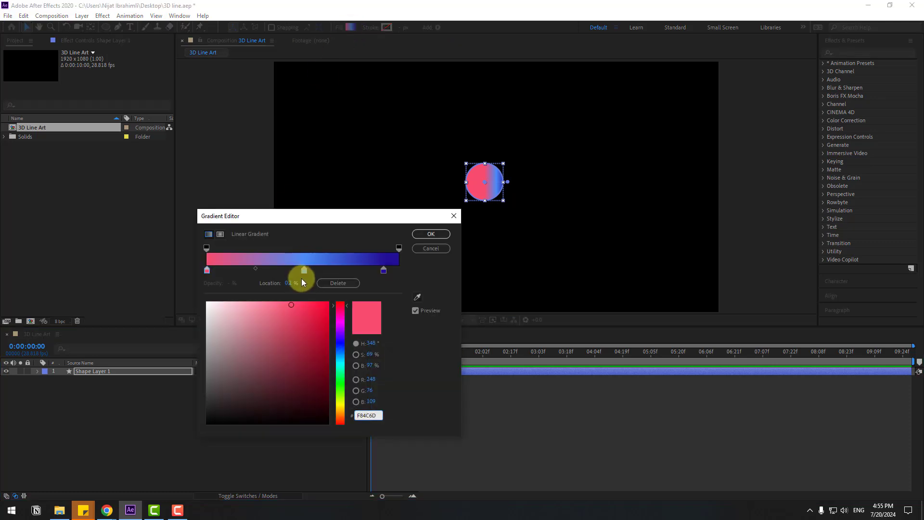
left_click(206, 272)
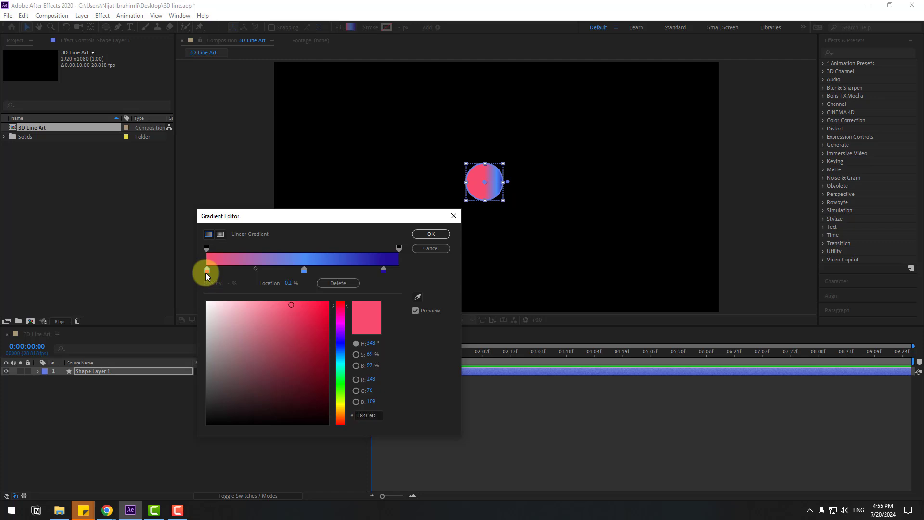
left_click(337, 283)
left_click_drag(304, 273, 196, 274)
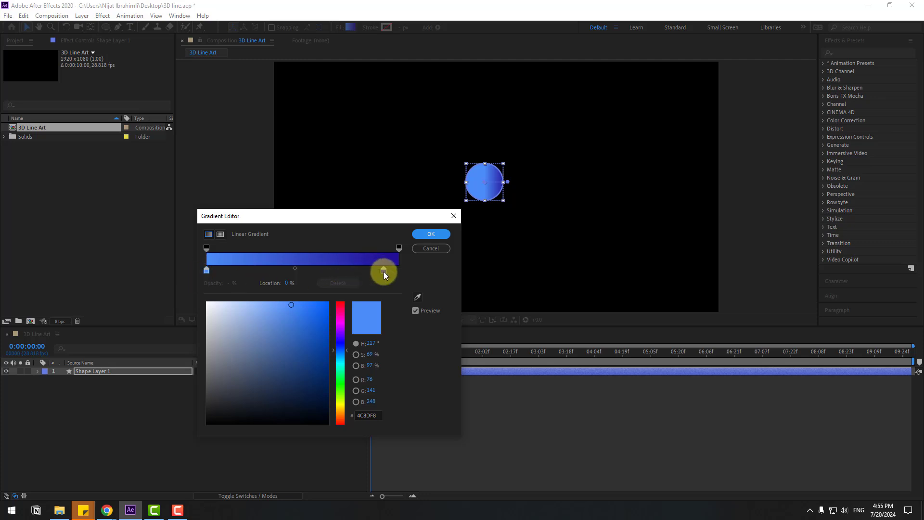
left_click_drag(384, 270, 400, 272)
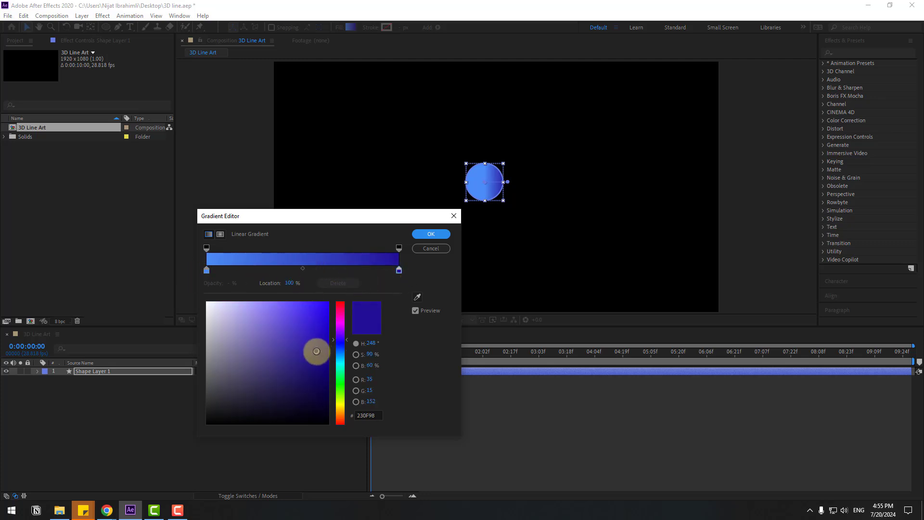
left_click_drag(316, 351, 309, 340)
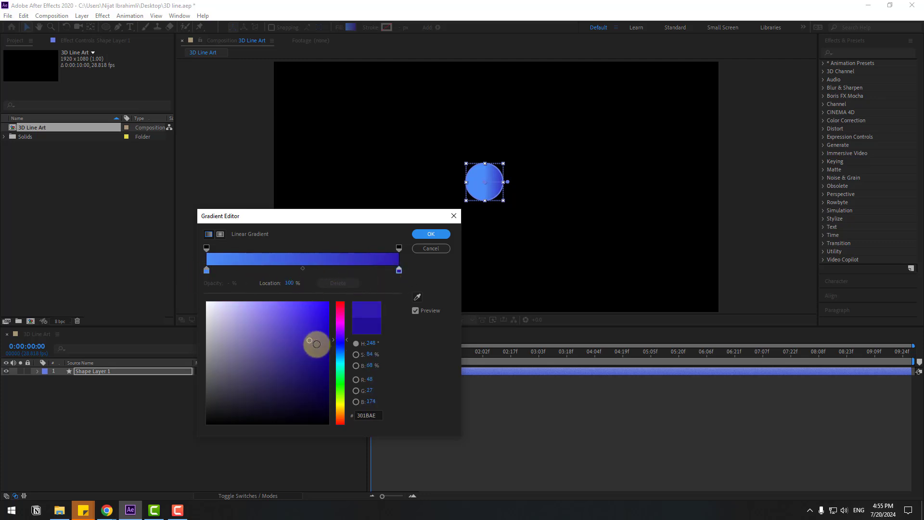
left_click(438, 236)
- Angle the gradient diagonally across the circle and deselect the layer
scroll(496, 190, "up", 3)
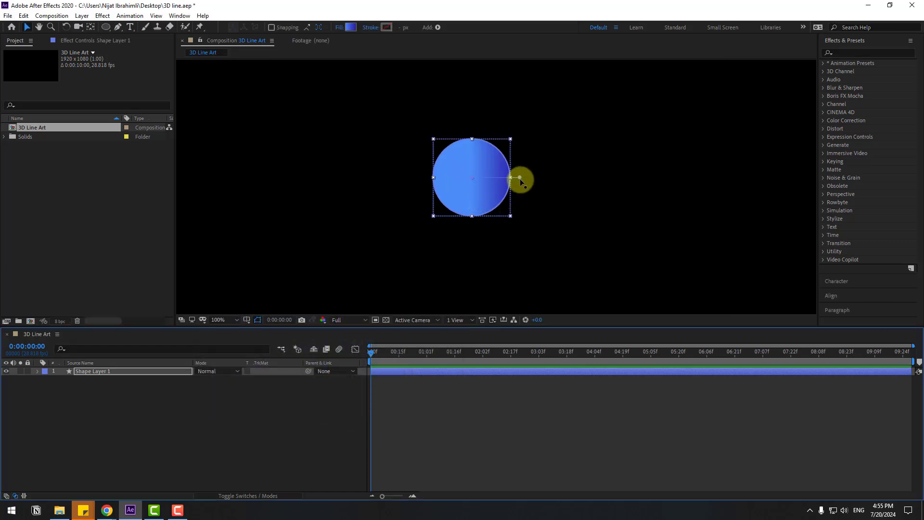
left_click_drag(520, 179, 520, 233)
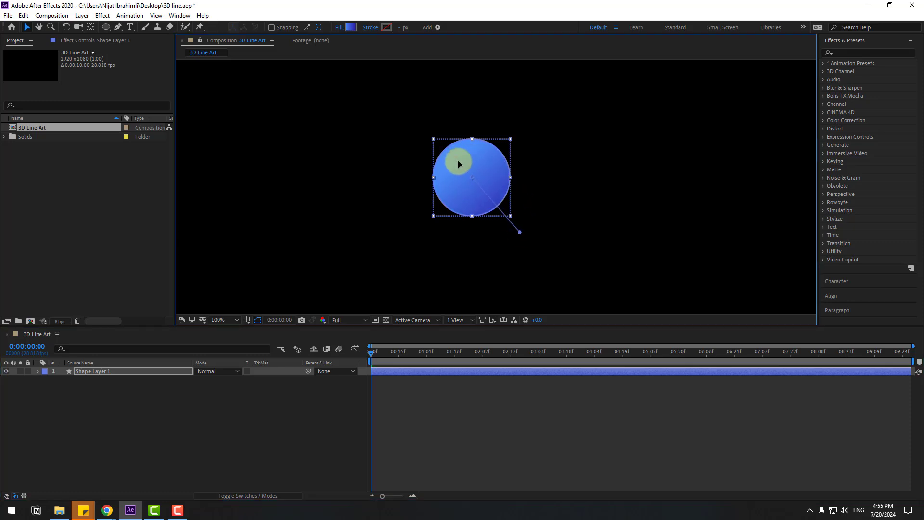
left_click(296, 351)
scroll(414, 244, "down", 4)
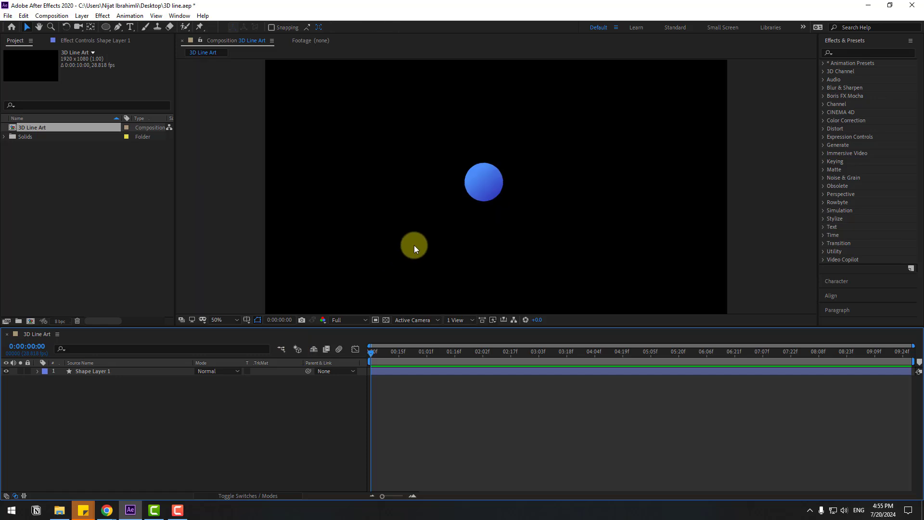
- Create a new solid named BG and move it beneath the circle layer
right_click(172, 405)
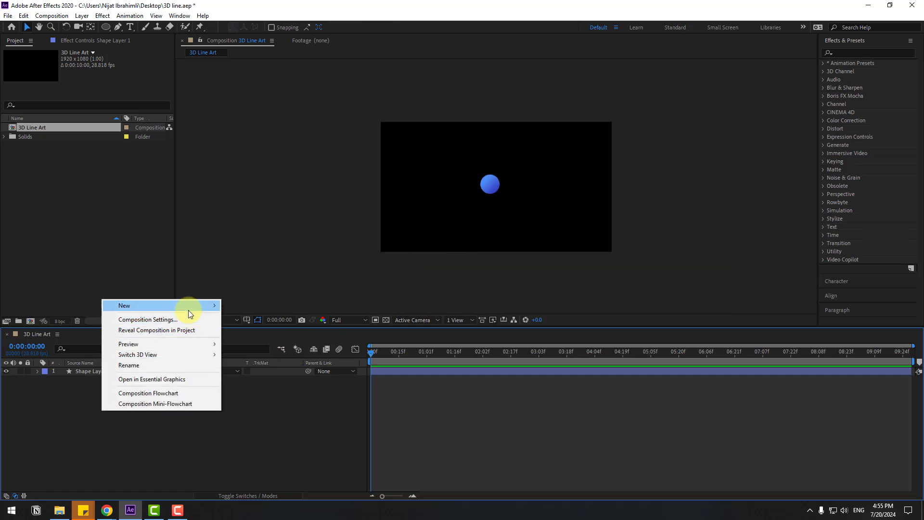
mouse_move(189, 311)
left_click(242, 329)
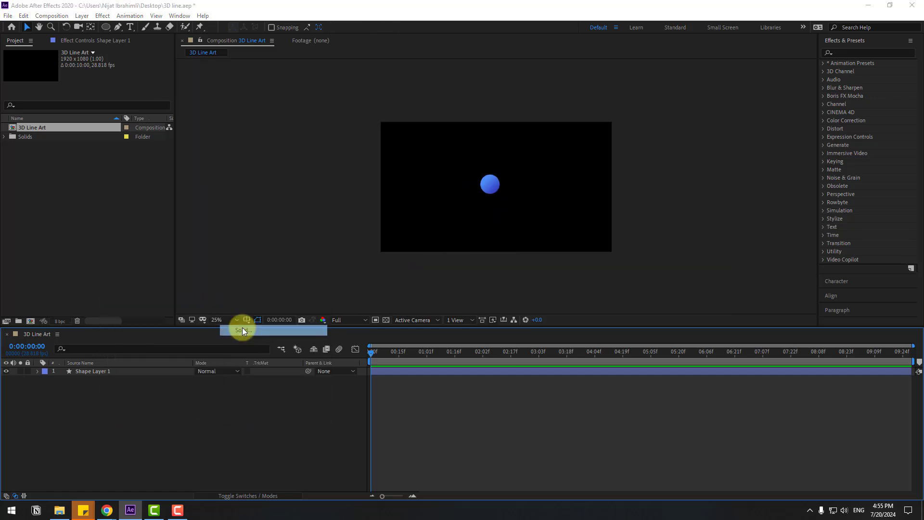
left_click(659, 412)
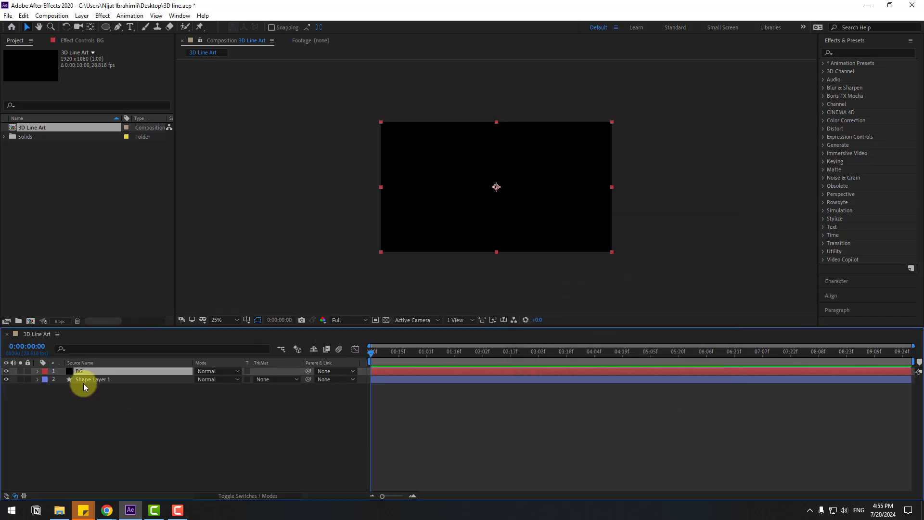
left_click_drag(93, 375, 94, 391)
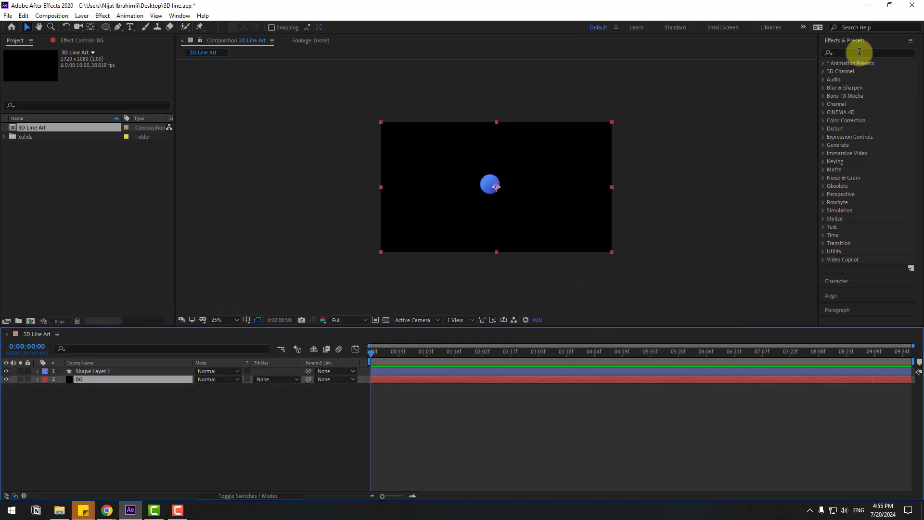
- Search Effects & Presets for 'grad' and apply Gradient Ramp to the BG layer
left_click(856, 52)
type("grad")
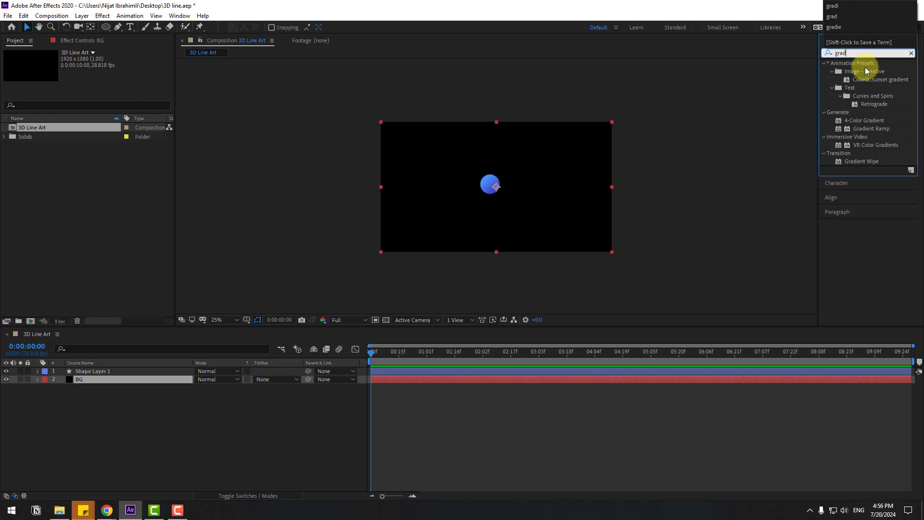
left_click_drag(870, 131, 82, 379)
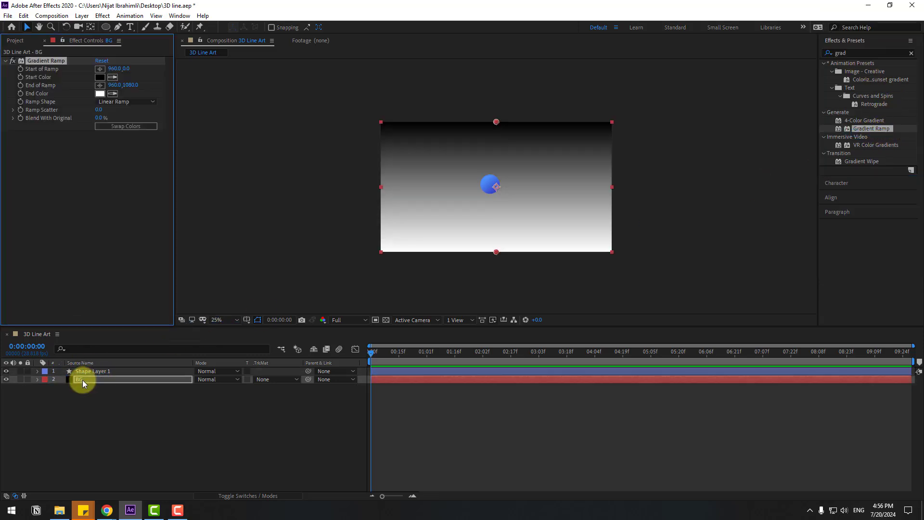
- Set the Gradient Ramp start colour to saturated blue and end colour to near-black navy
left_click(99, 78)
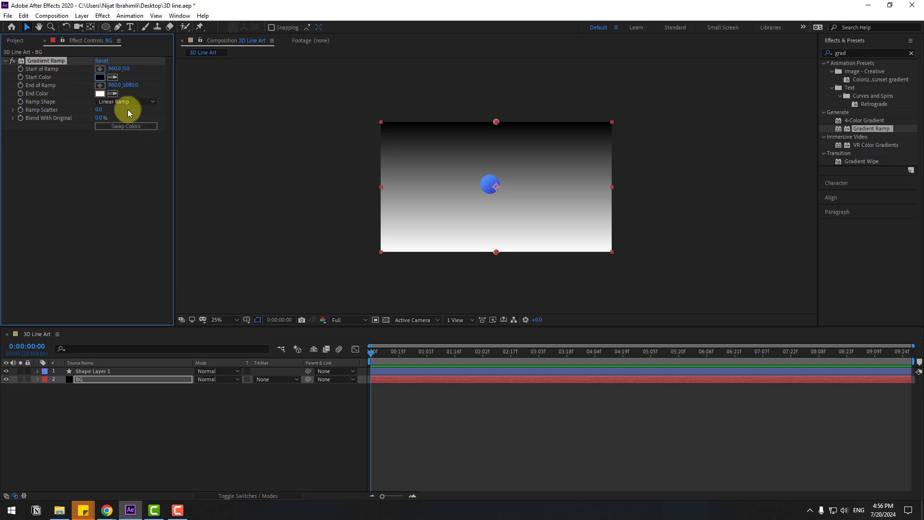
left_click(413, 407)
left_click_drag(379, 393, 399, 397)
left_click(495, 360)
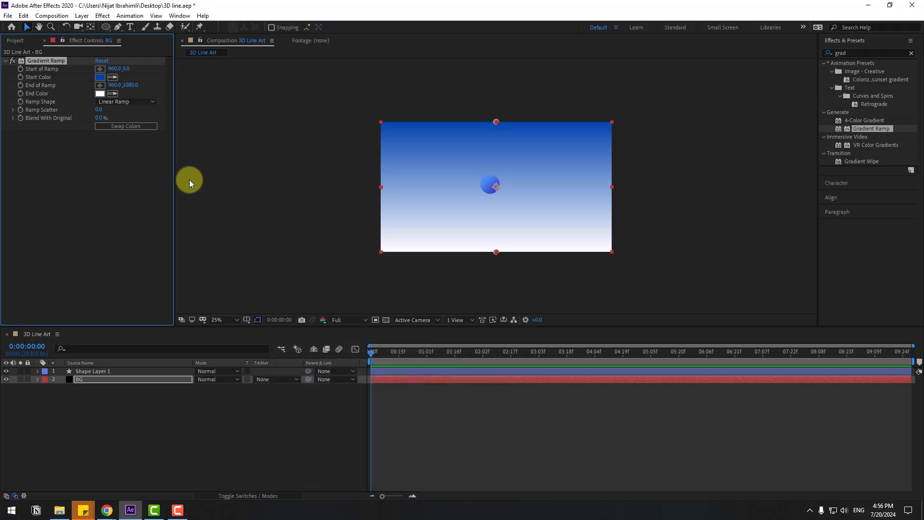
left_click(99, 94)
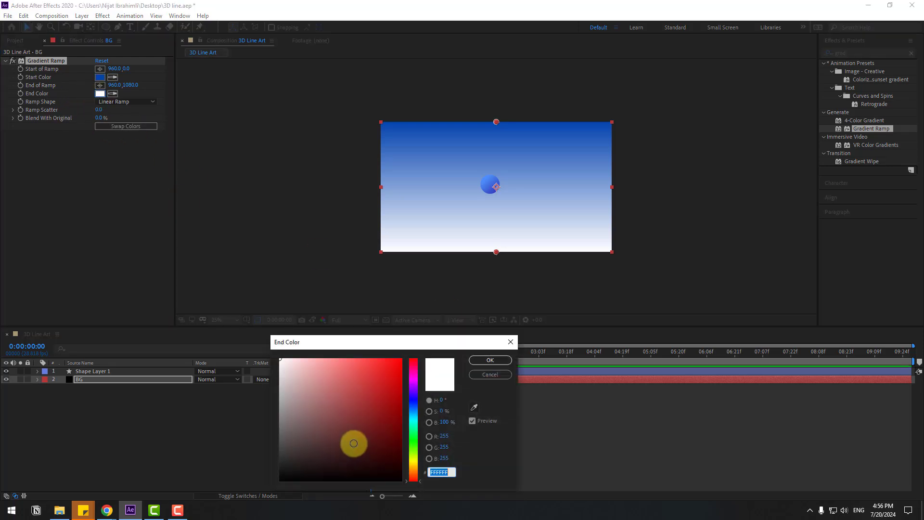
left_click(413, 407)
left_click_drag(376, 450, 401, 475)
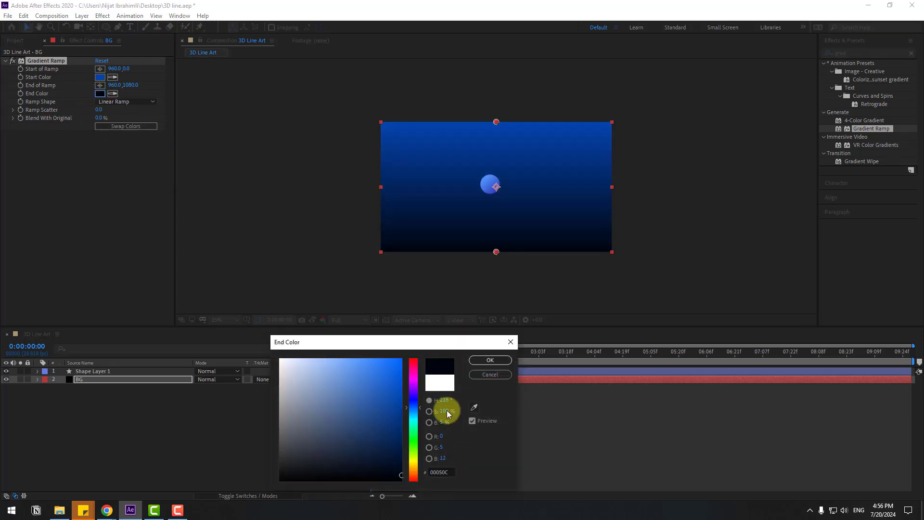
left_click(476, 364)
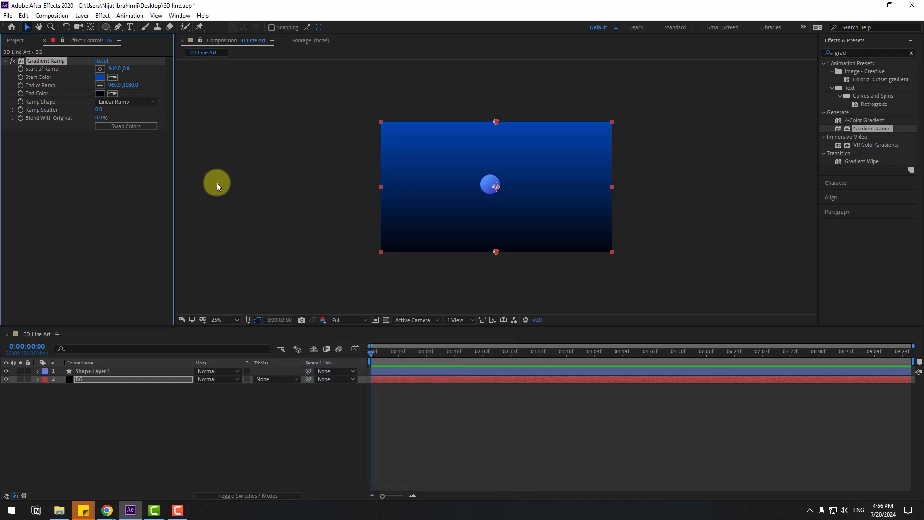
- Make the ramp radial, reposition its start and end points, and set Ramp Scatter to 100
left_click(110, 102)
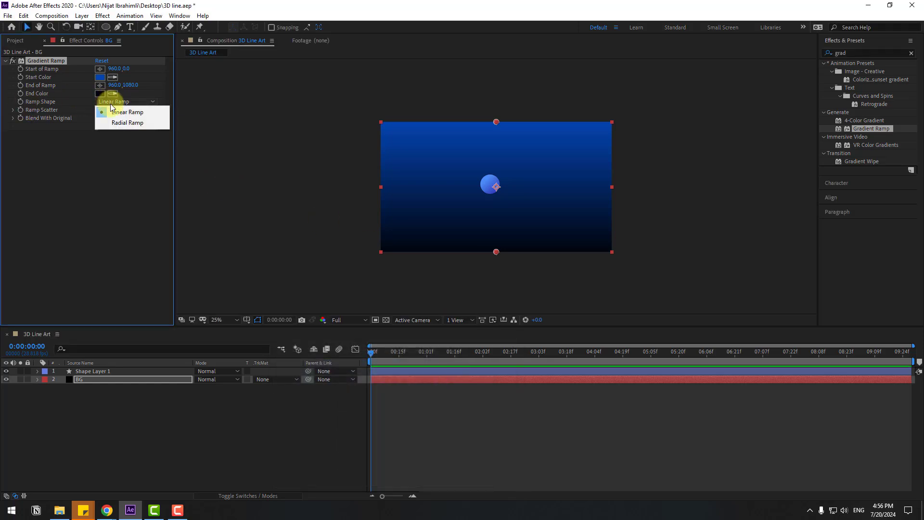
left_click(131, 123)
left_click_drag(497, 260, 491, 284)
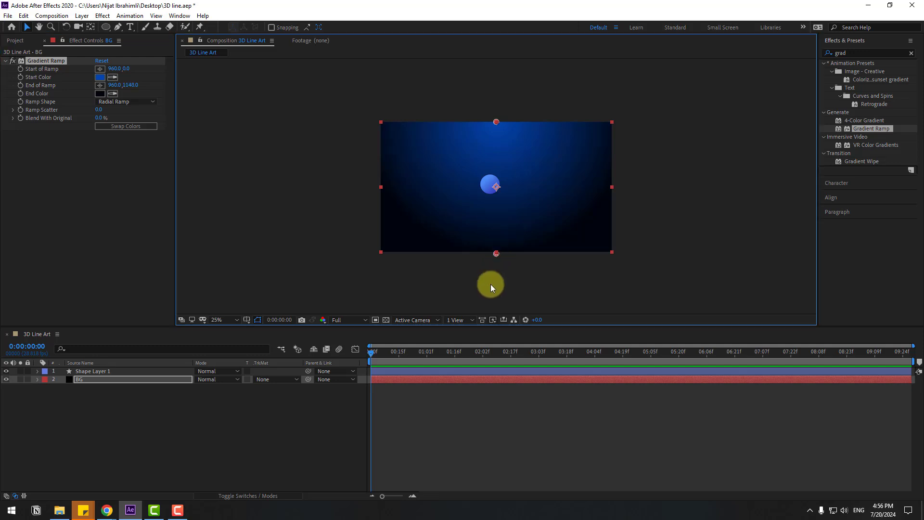
left_click_drag(498, 121, 501, 161)
left_click_drag(496, 283, 499, 286)
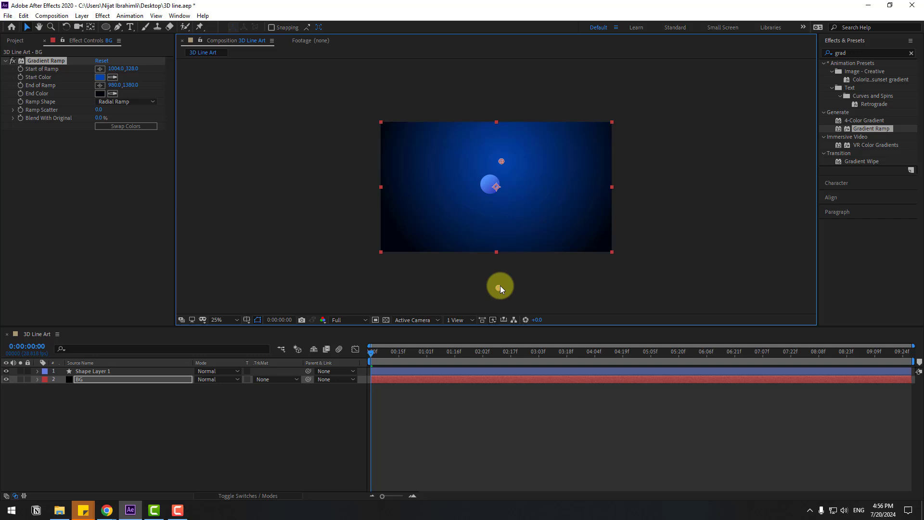
left_click(99, 113)
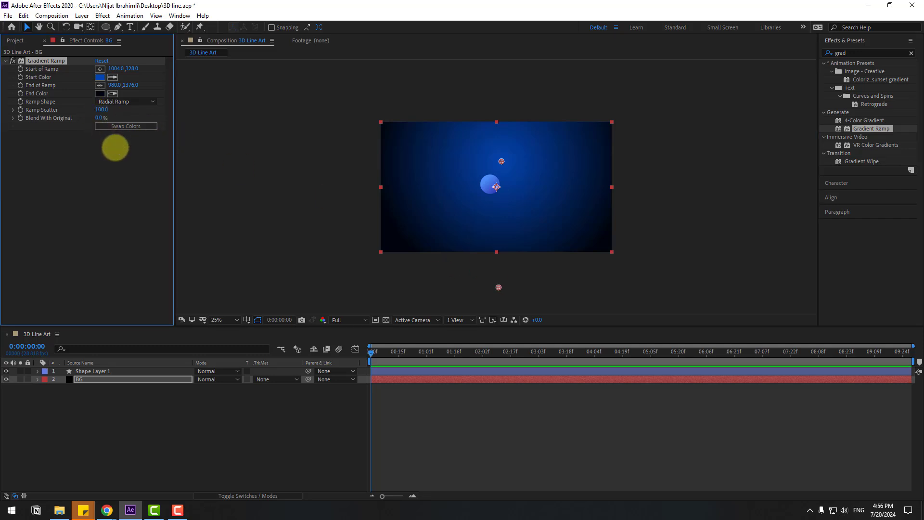
- Brighten the ramp's navy end colour and set view magnification to Fit up to 100%
left_click(100, 93)
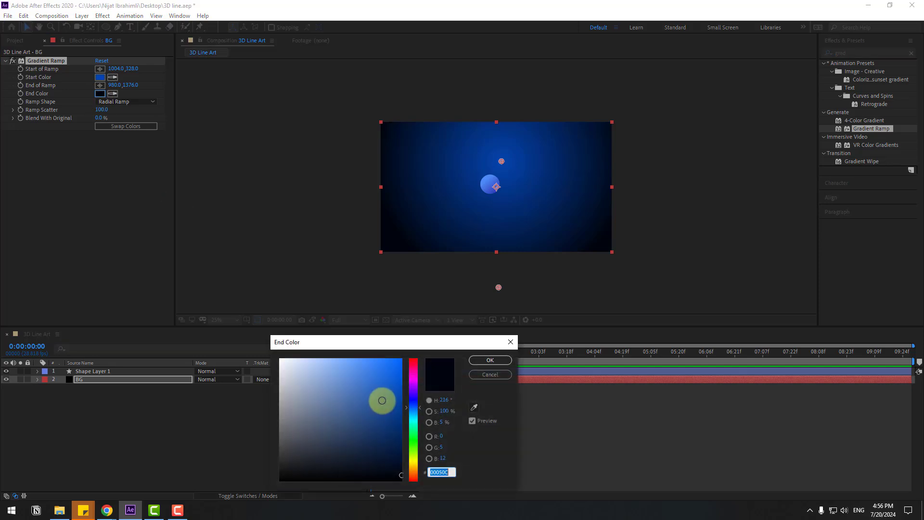
left_click_drag(404, 467, 406, 454)
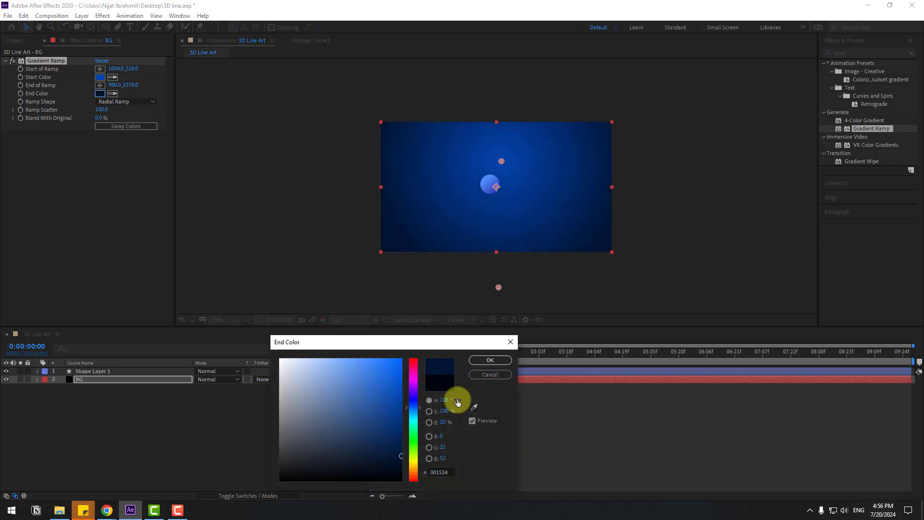
left_click(490, 360)
key("period")
left_click(232, 320)
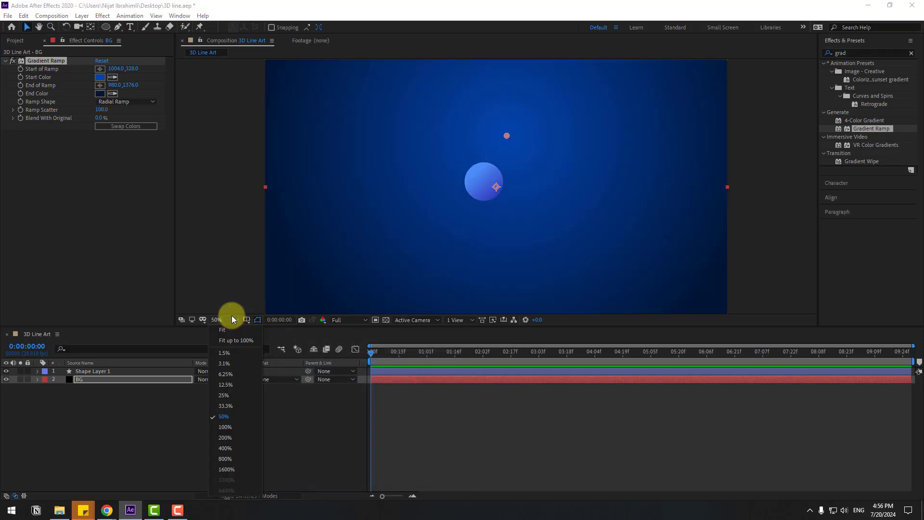
left_click(233, 345)
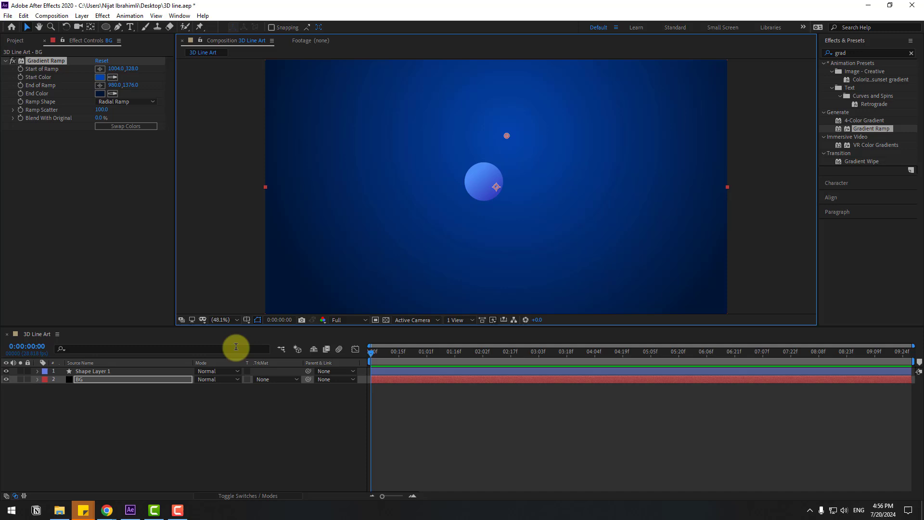
- Recolour Shape Layer 1's gradient from pale blue 84B2FF to deep violet-blue 1B00C2
left_click(81, 373)
left_click(351, 27)
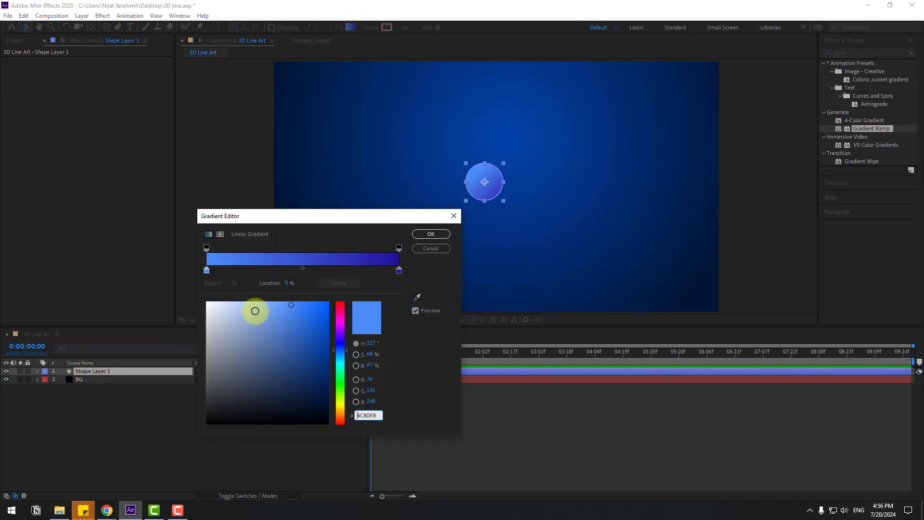
left_click(399, 270)
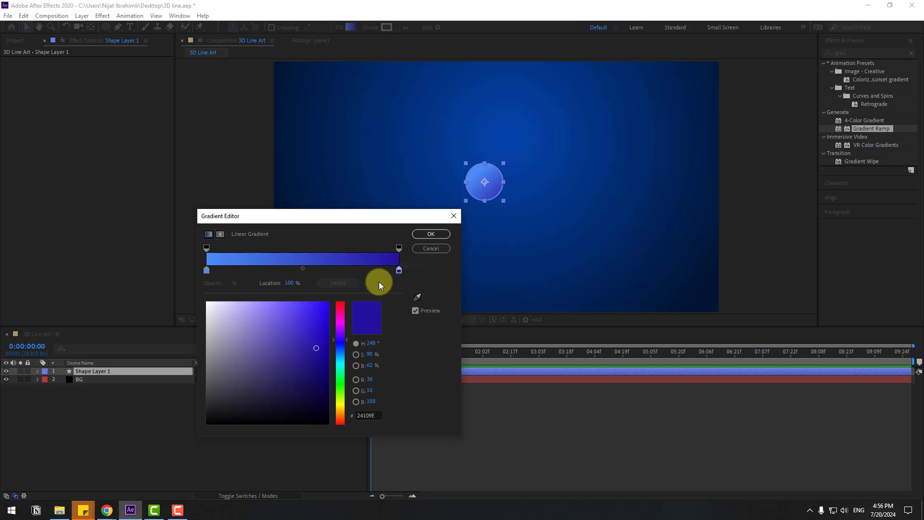
left_click(325, 348)
left_click_drag(326, 350, 329, 332)
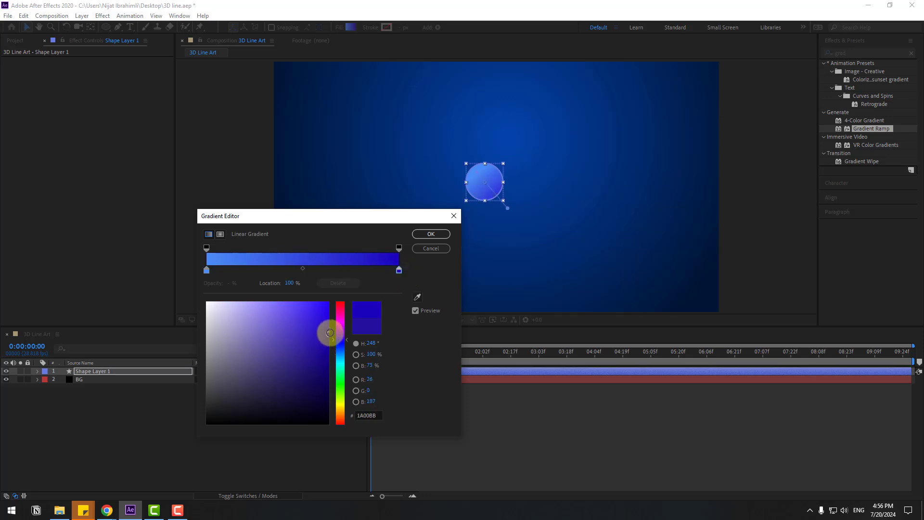
left_click(206, 270)
left_click_drag(292, 304, 266, 301)
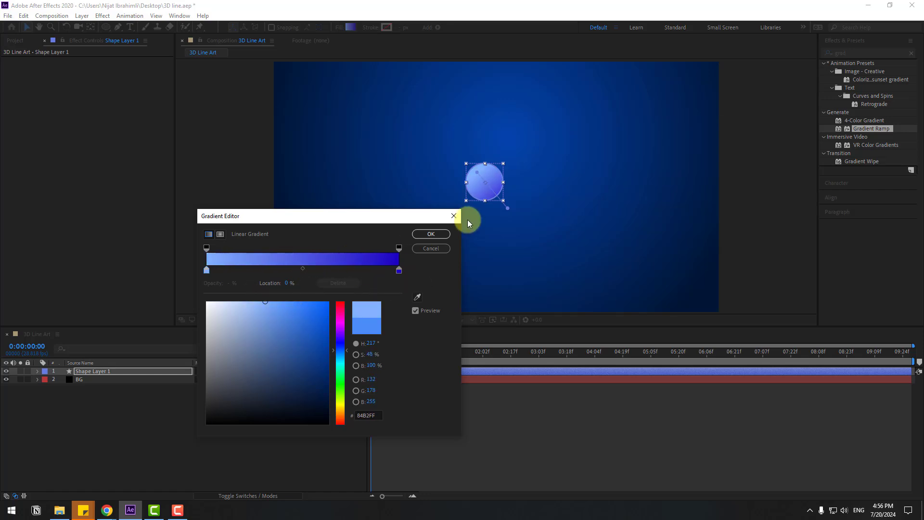
left_click(432, 234)
left_click(233, 409)
scroll(507, 269, "down", 2)
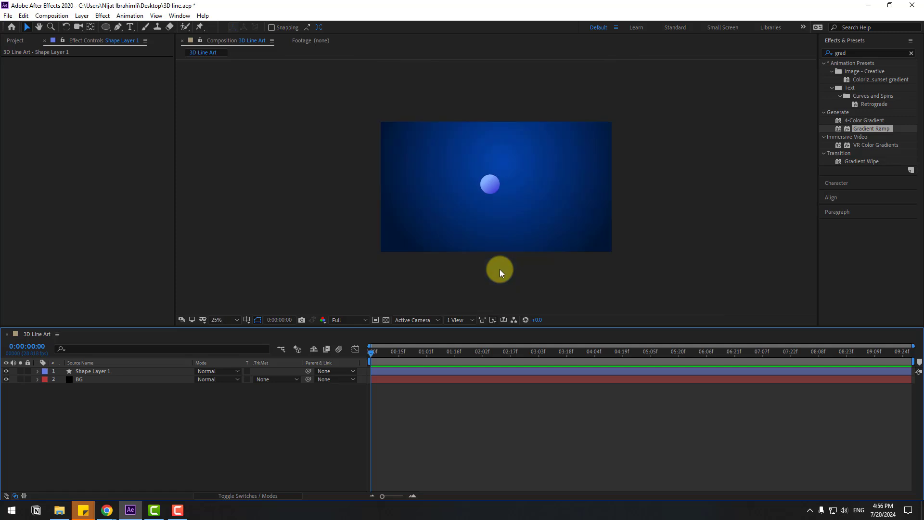
- Move the circle beyond the top-left corner, enable Position keyframing, and key it entering the frame at 1 second
left_click(94, 371)
left_click_drag(494, 187, 365, 143)
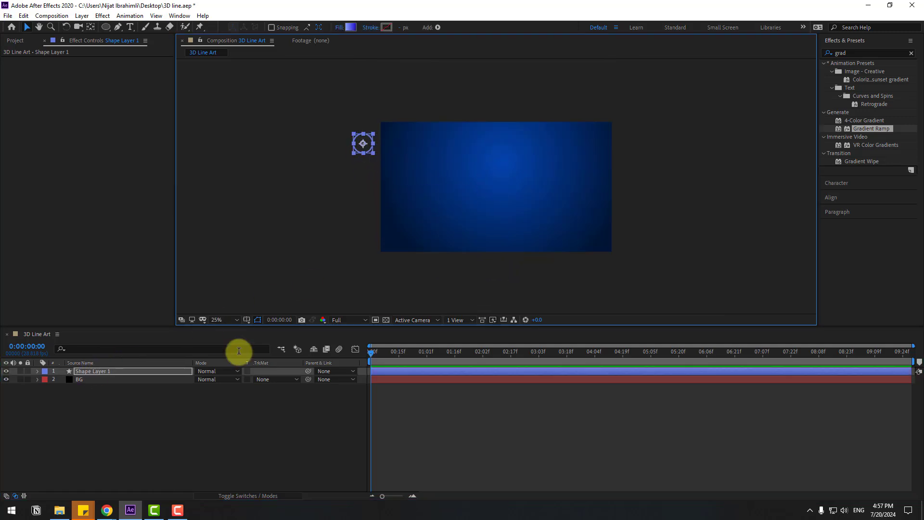
key("p")
left_click(61, 379)
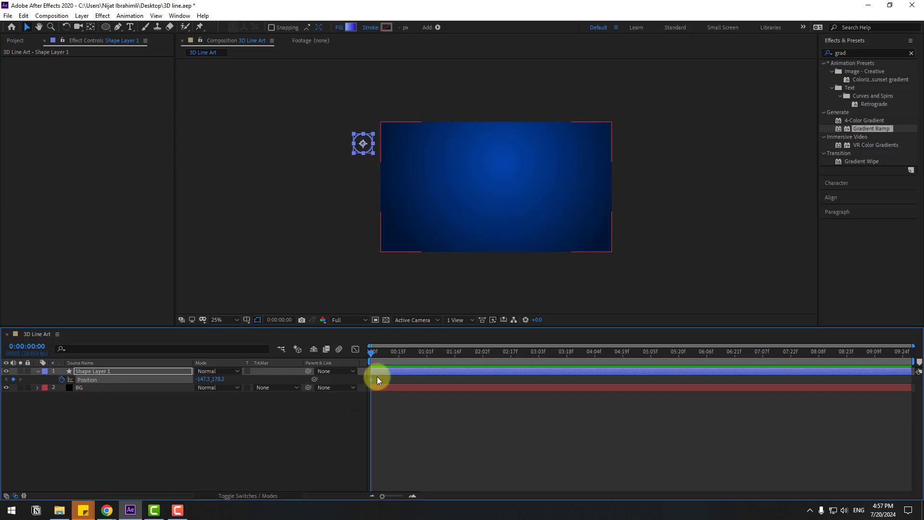
left_click(425, 356)
left_click_drag(363, 143, 439, 147)
- Add wavy Position keyframes from 2:02 to 6:09, ending outside the frame's lower left
left_click(476, 373)
left_click(483, 357)
left_click(537, 354)
left_click(535, 182)
left_click(570, 356)
left_click(618, 353)
left_click(673, 356)
left_click_drag(683, 355, 712, 354)
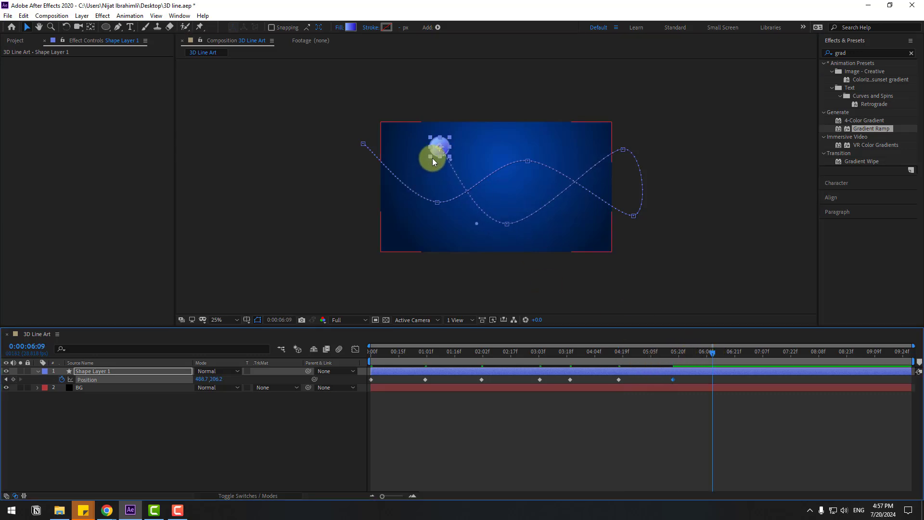
left_click_drag(433, 161, 445, 146)
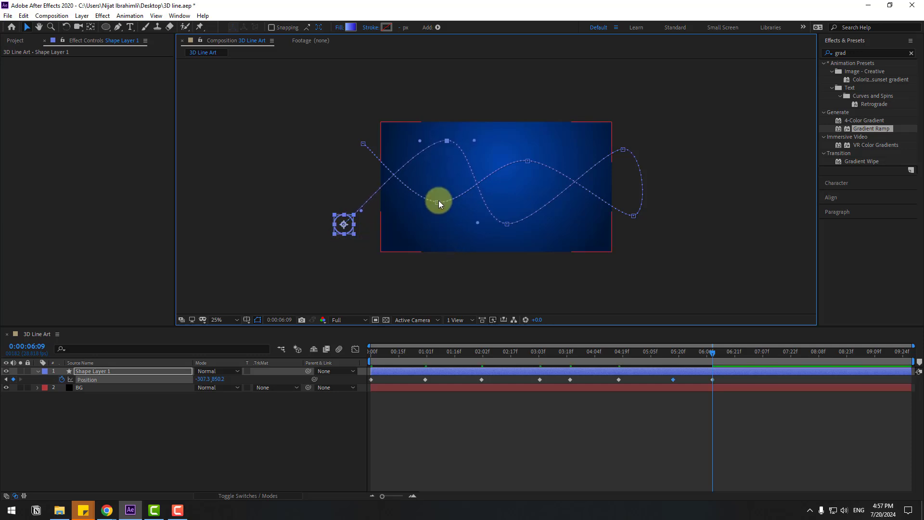
left_click_drag(438, 202, 435, 206)
- Pull bezier handles on the top and bottom motion-path points with the Pen tool
left_click_drag(528, 163, 525, 152)
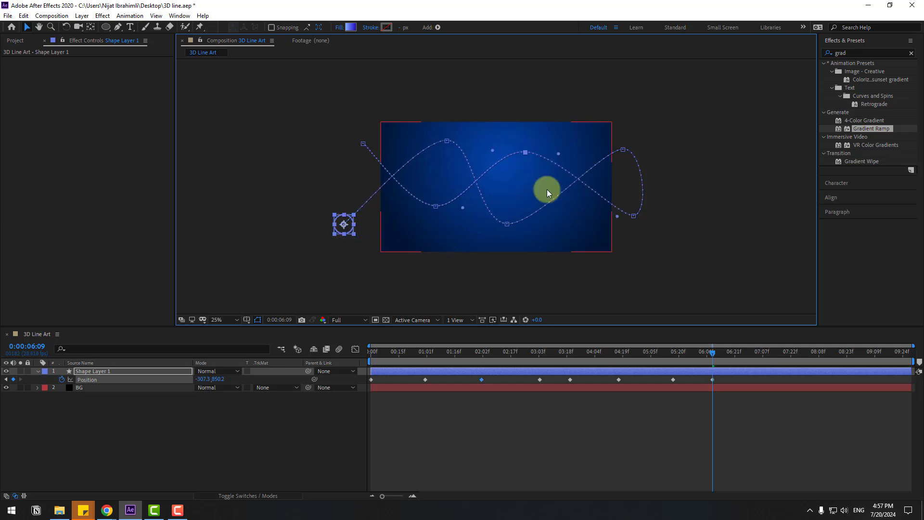
left_click(118, 29)
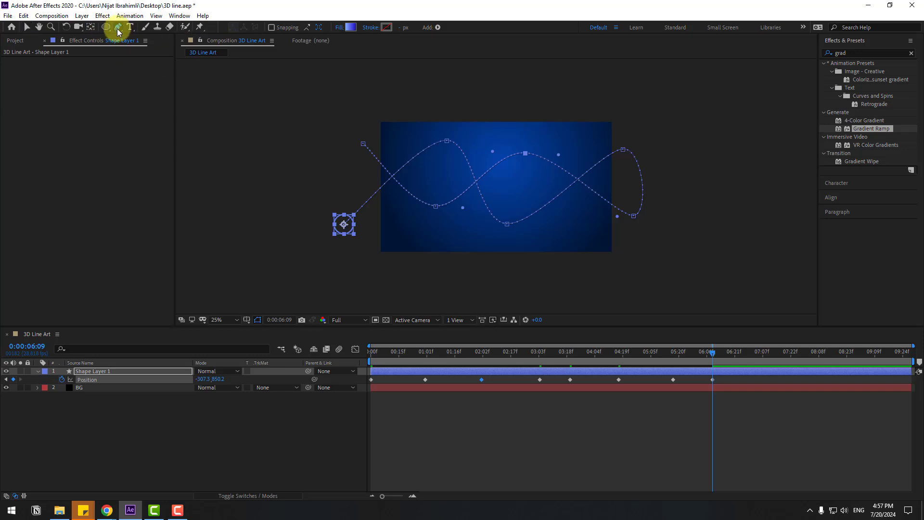
left_click_drag(526, 153, 583, 155)
left_click(523, 158)
left_click_drag(527, 154, 566, 153)
left_click_drag(507, 225, 457, 200)
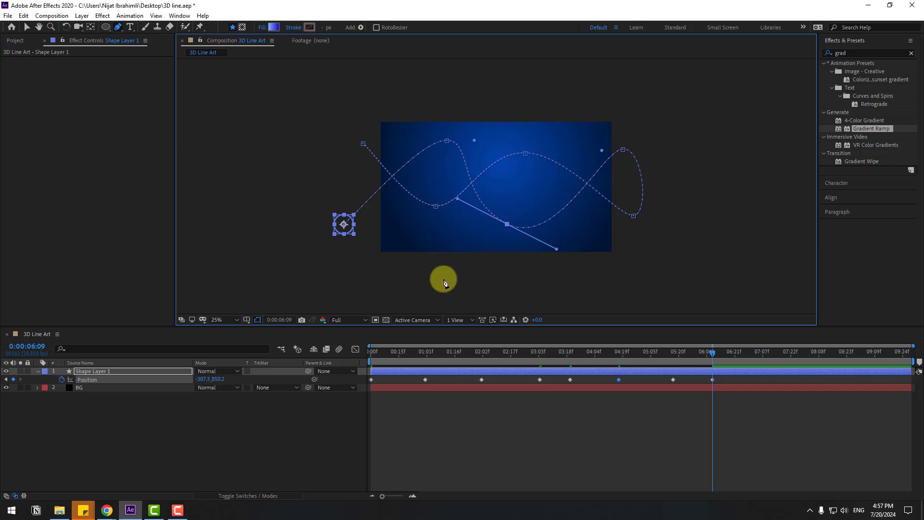
- Apply Easy Ease to all Position keyframes and preview the motion
left_click(27, 30)
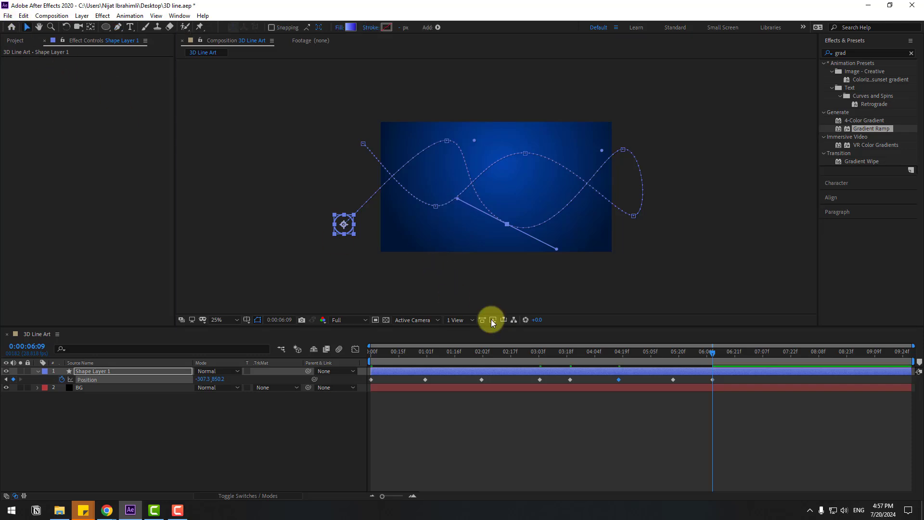
left_click_drag(724, 376, 371, 380)
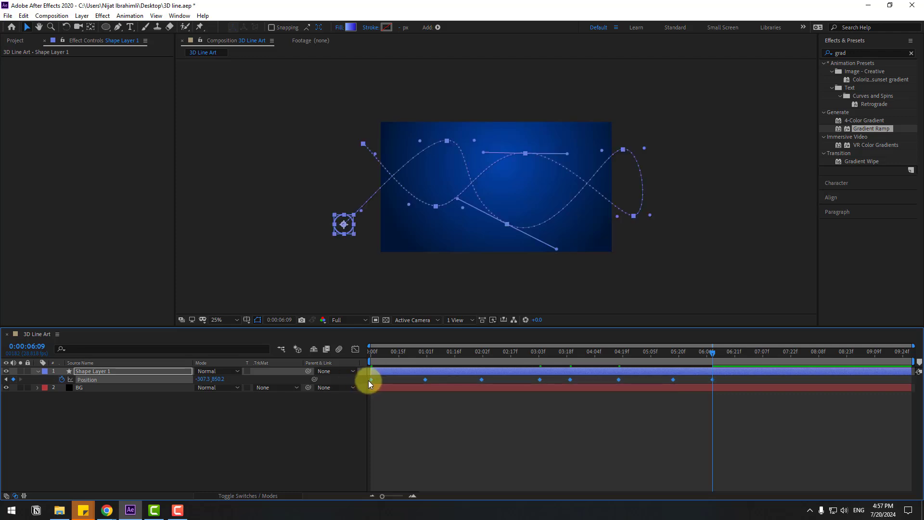
right_click(371, 380)
mouse_move(385, 374)
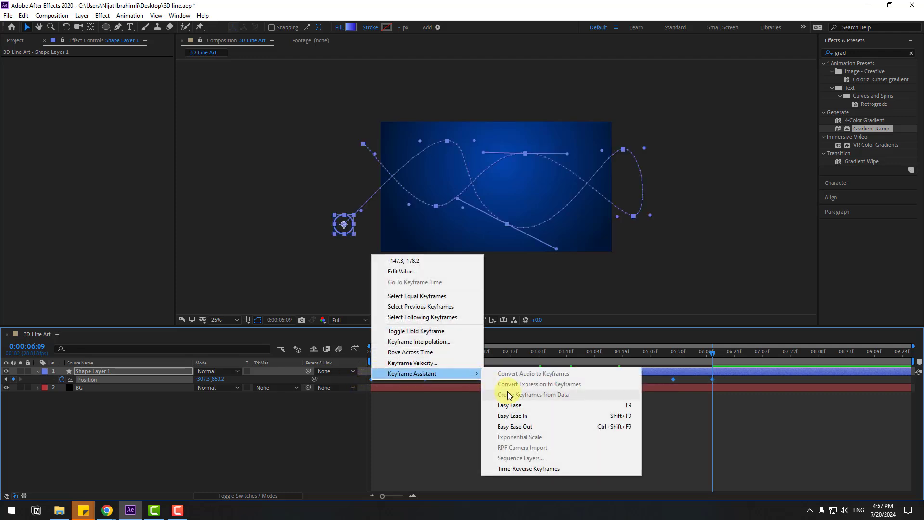
left_click(602, 406)
key("space")
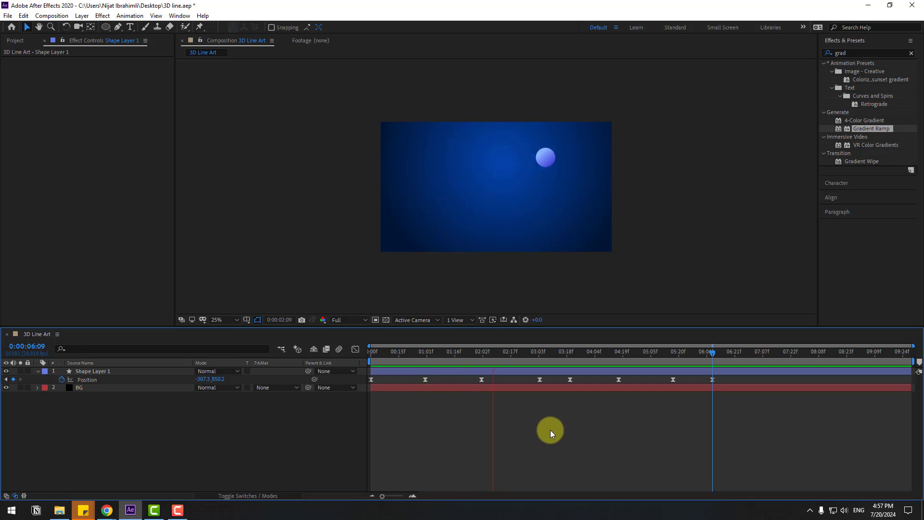
key("space")
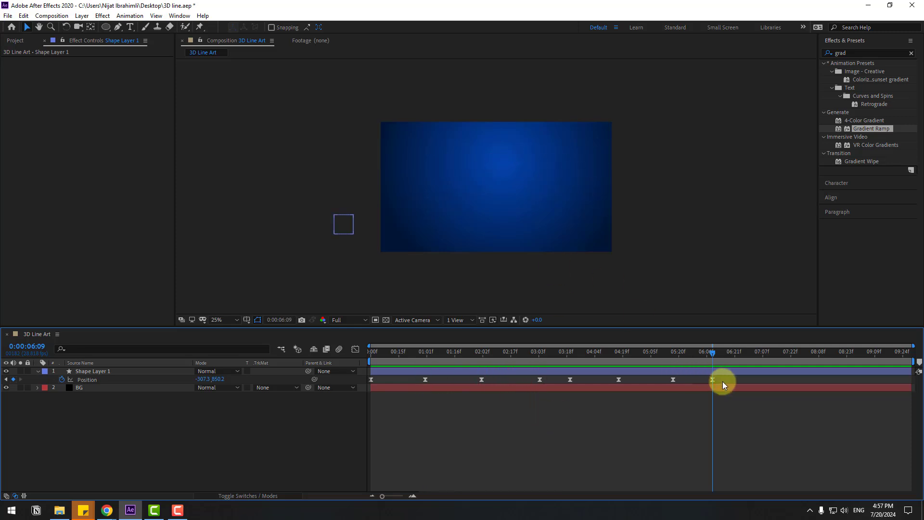
- Revert all Position keyframes to auto-bezier, preview again, and park the playhead at 1:26
left_click_drag(723, 380, 361, 405)
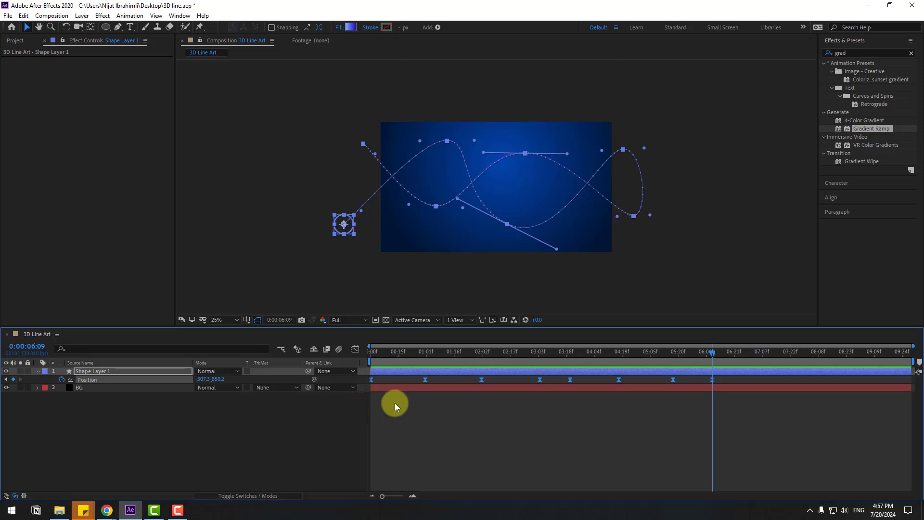
left_click(481, 380, "ctrl")
key("space")
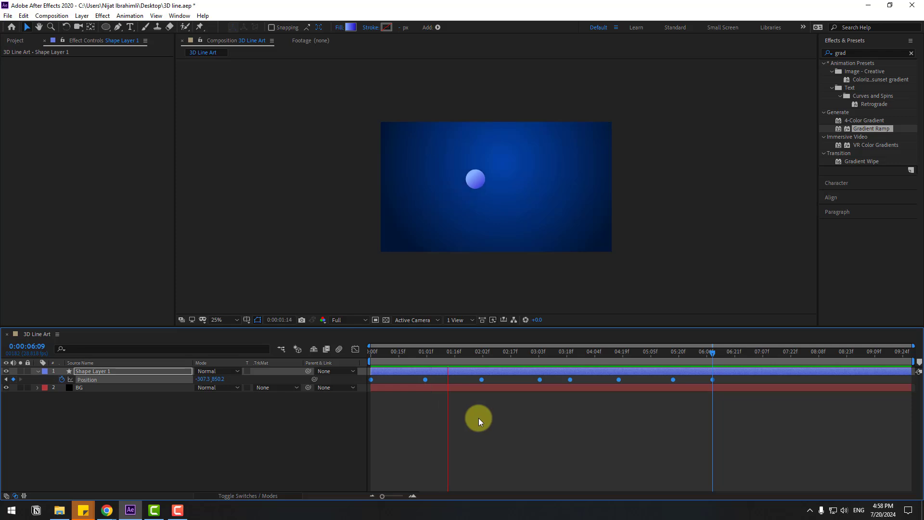
key("space")
left_click_drag(451, 345, 472, 360)
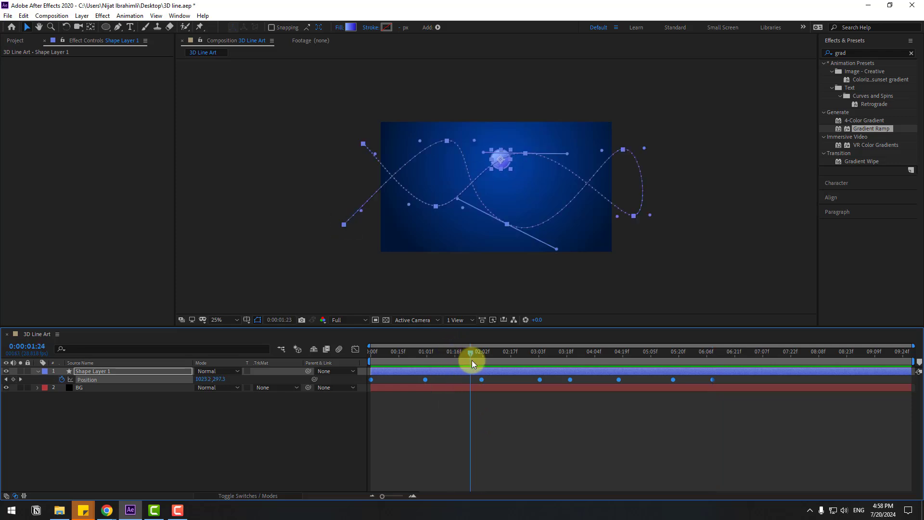
- Apply Echo to Shape Layer 1 with Echo Time -0.002, 600 echoes, and Composite In Back
left_click(457, 425)
left_click(853, 53)
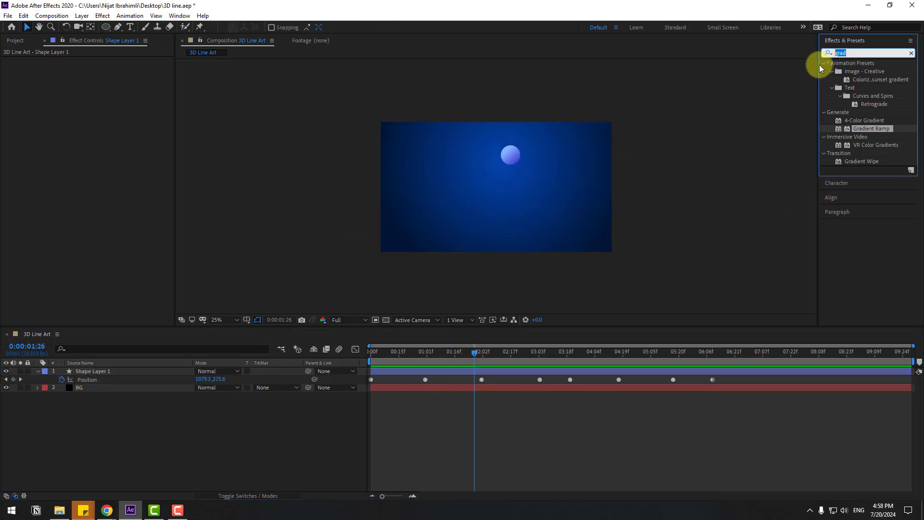
type("echo")
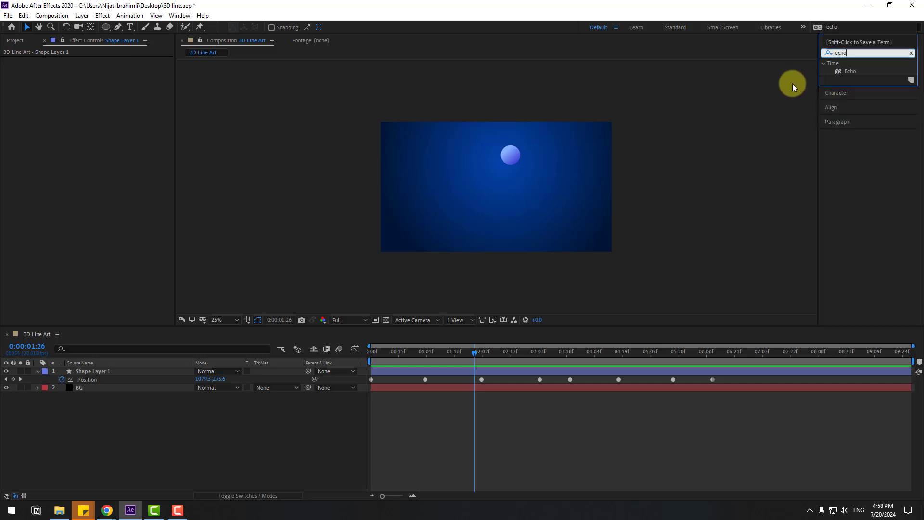
left_click(227, 320)
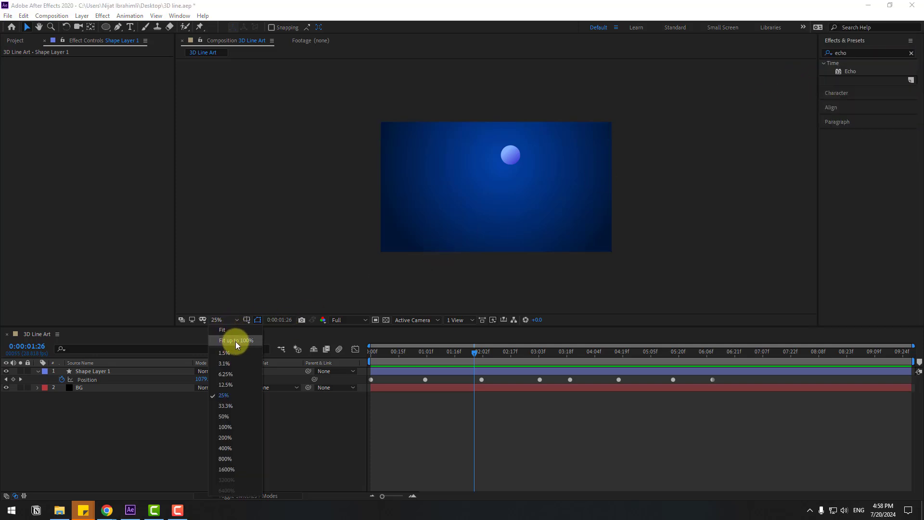
left_click(232, 342)
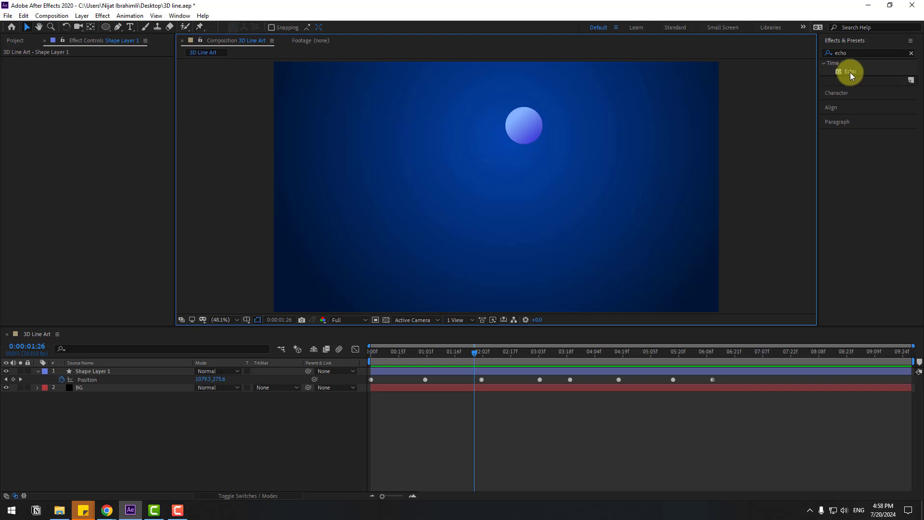
left_click_drag(849, 72, 105, 371)
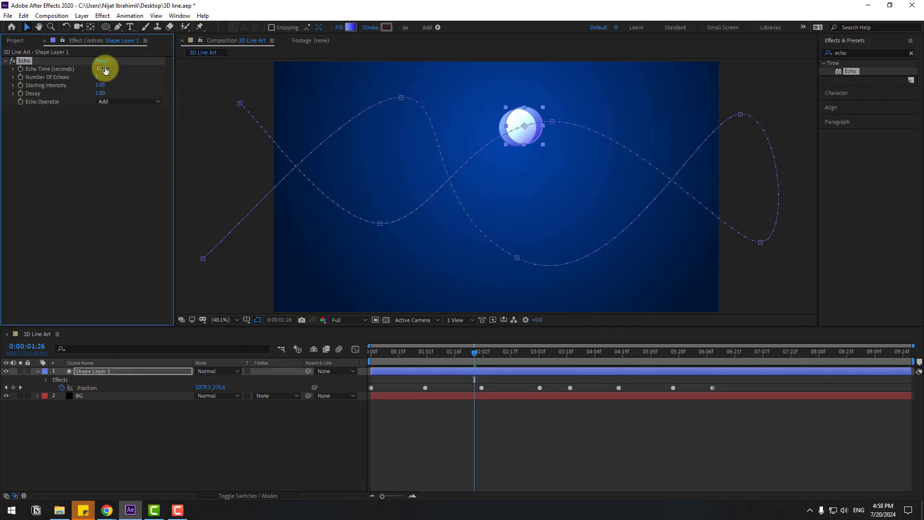
type("-0.002")
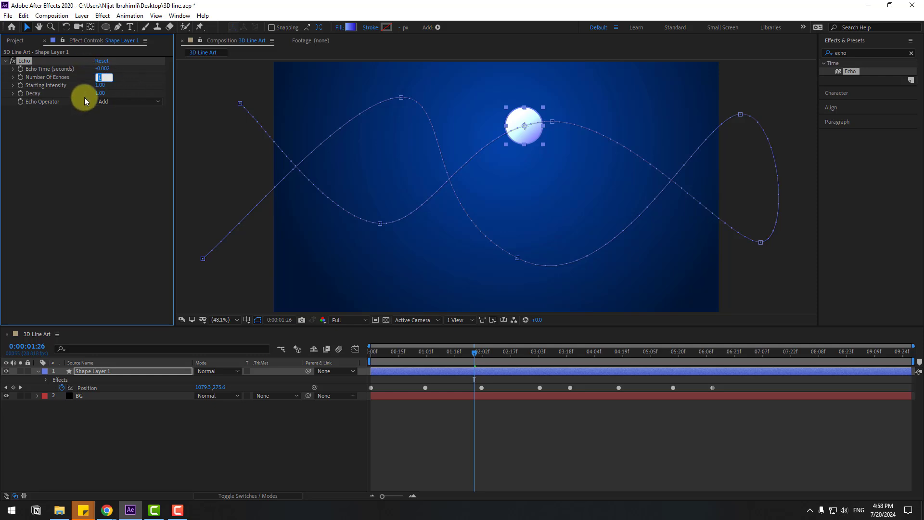
left_click(113, 103)
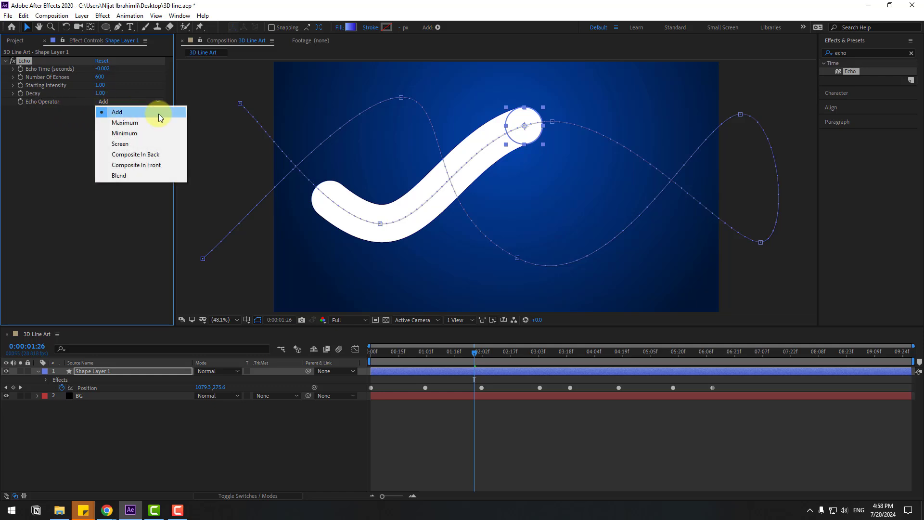
left_click(138, 155)
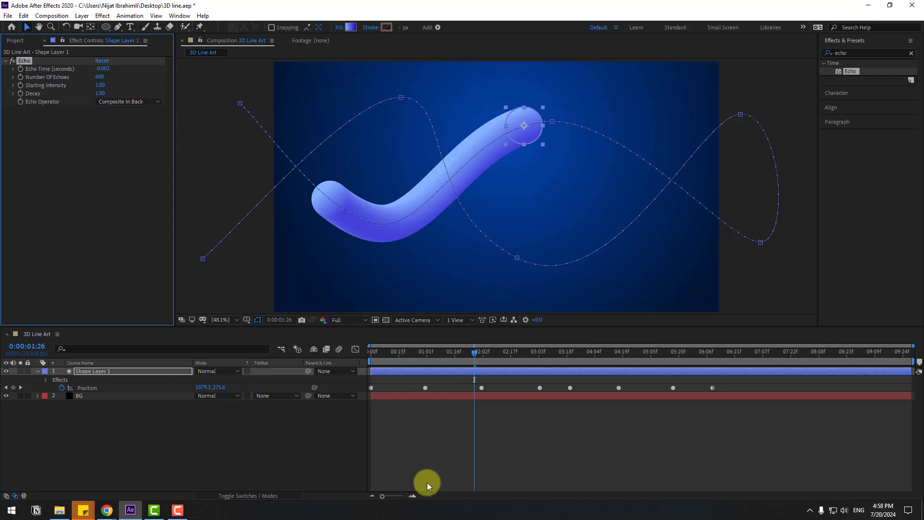
left_click(442, 436)
- Try Composite In Front, then set Echo Operator to Maximum and scrub to preview the tube
mouse_move(475, 359)
left_mouse_down()
mouse_move(380, 357)
mouse_move(568, 331)
mouse_move(689, 338)
mouse_move(487, 363)
left_mouse_up()
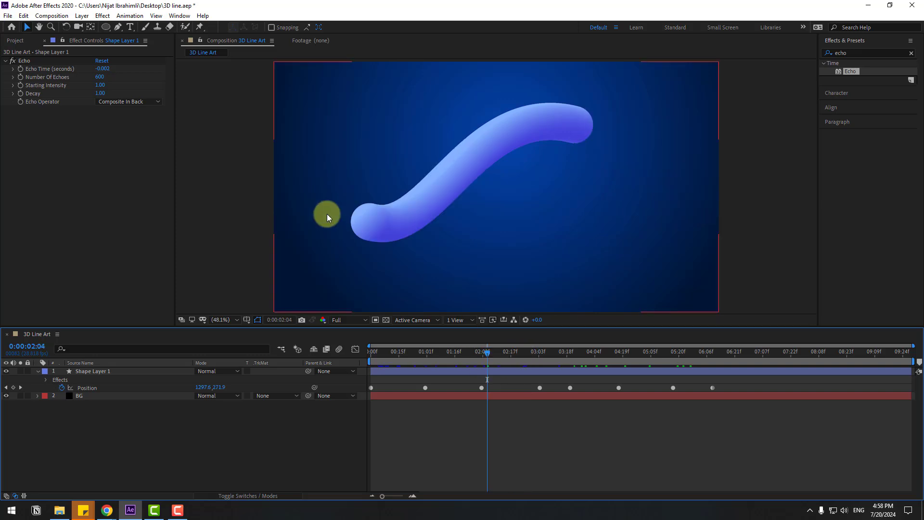
left_click(106, 102)
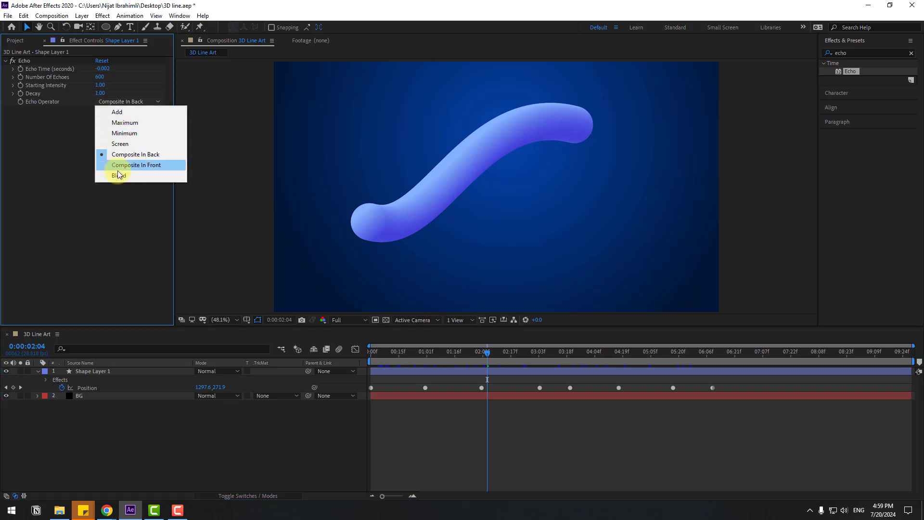
left_click(137, 166)
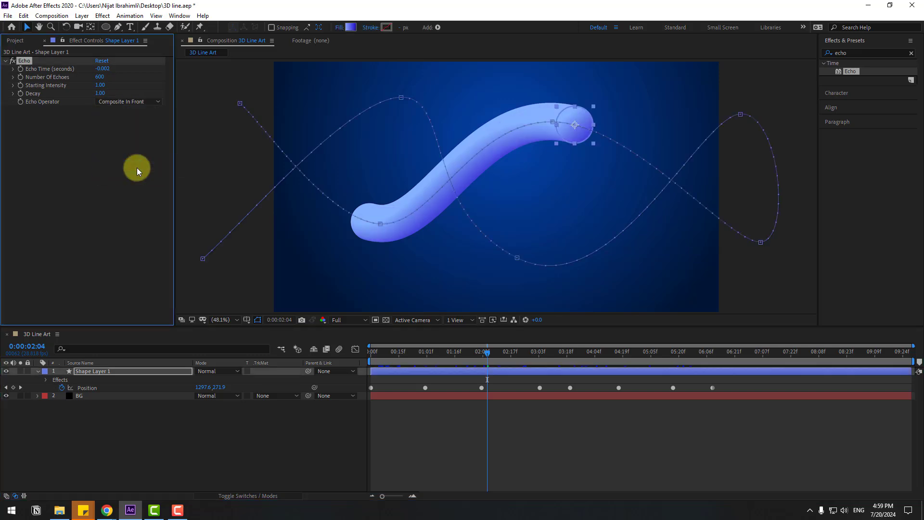
left_click(445, 439)
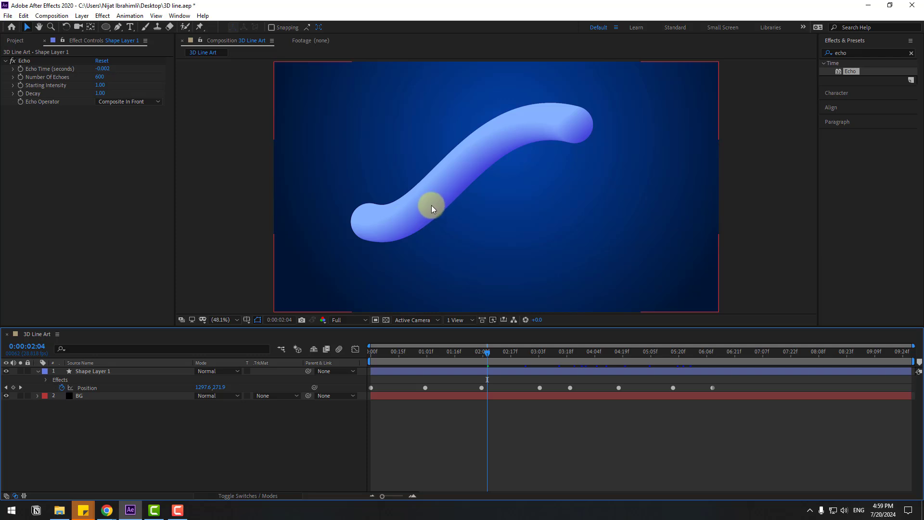
left_click(117, 101)
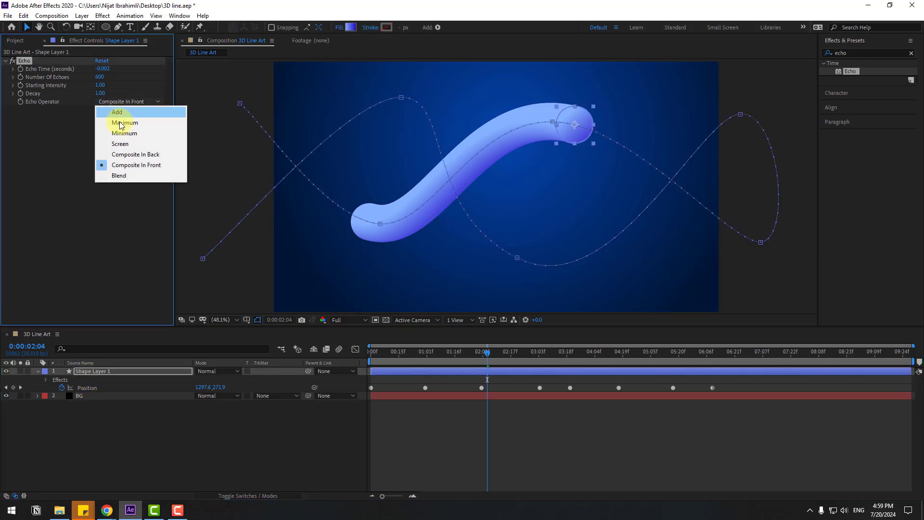
left_click(123, 124)
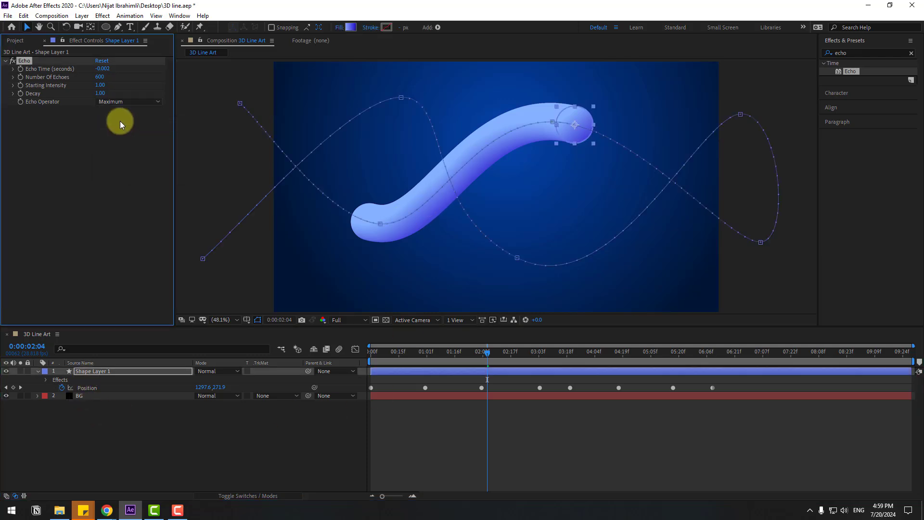
mouse_move(506, 348)
left_mouse_down()
mouse_move(506, 360)
mouse_move(524, 359)
mouse_move(515, 362)
left_mouse_up()
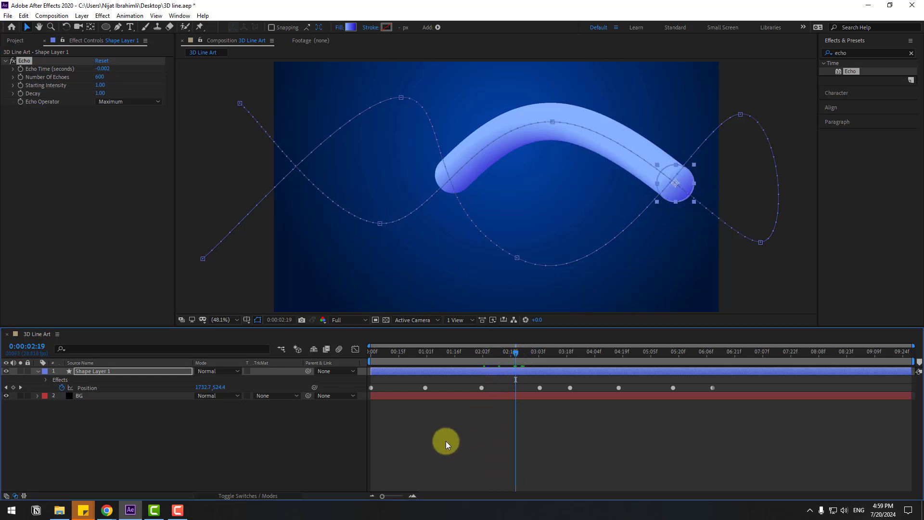
left_click(101, 371)
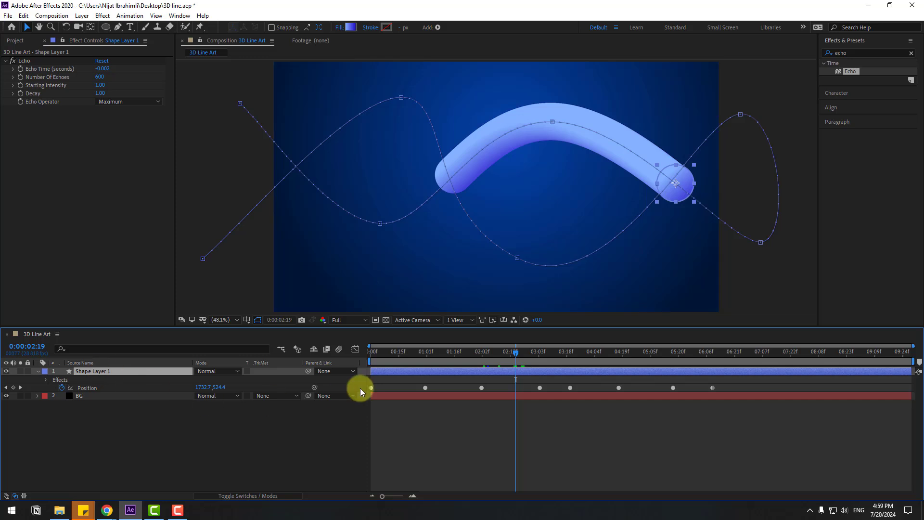
- Reveal Scale and start keyframing it, enlarging the tube to 107%
key("shift+s")
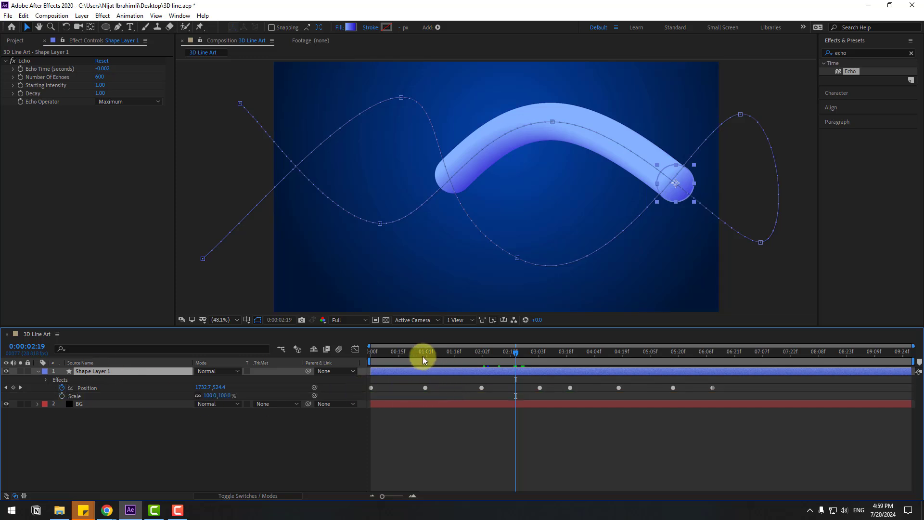
left_click_drag(422, 356, 452, 354)
left_click(63, 396)
left_click_drag(207, 396, 243, 386)
left_click(266, 437)
left_click_drag(423, 351, 483, 350)
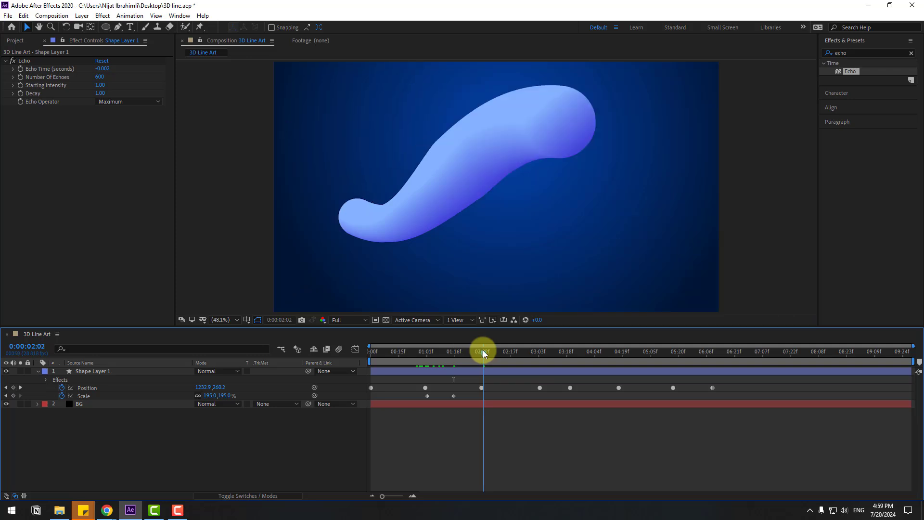
- At Quarter preview resolution, hold the enlarged scale at 2:05 and return it to 100% at 2:21
left_click(351, 321)
left_click(347, 374)
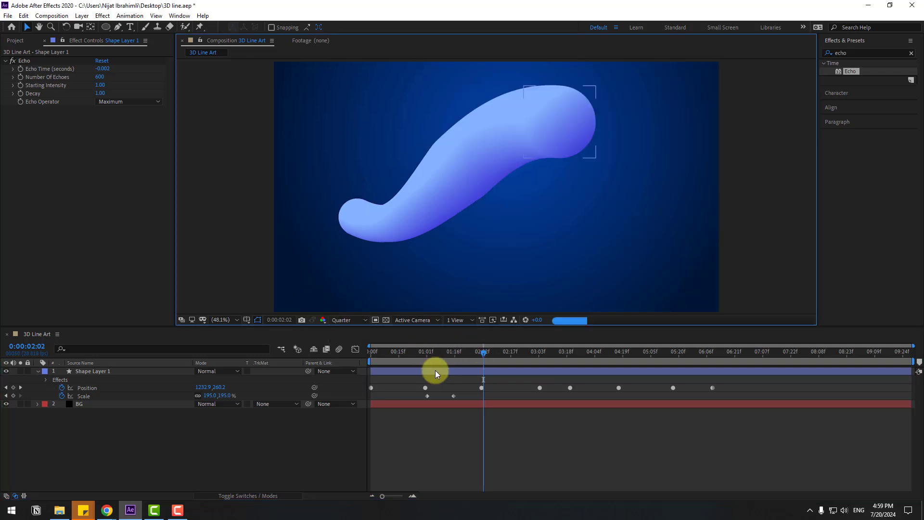
key("Page_Down")
key("Page_Down")
key("Page_Down")
left_click(13, 395)
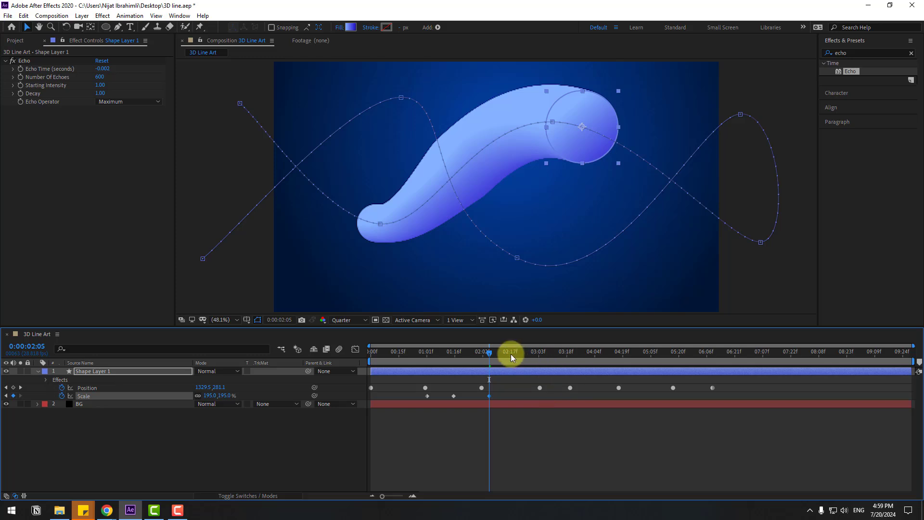
left_click_drag(510, 354, 518, 353)
left_click(207, 395)
type("10")
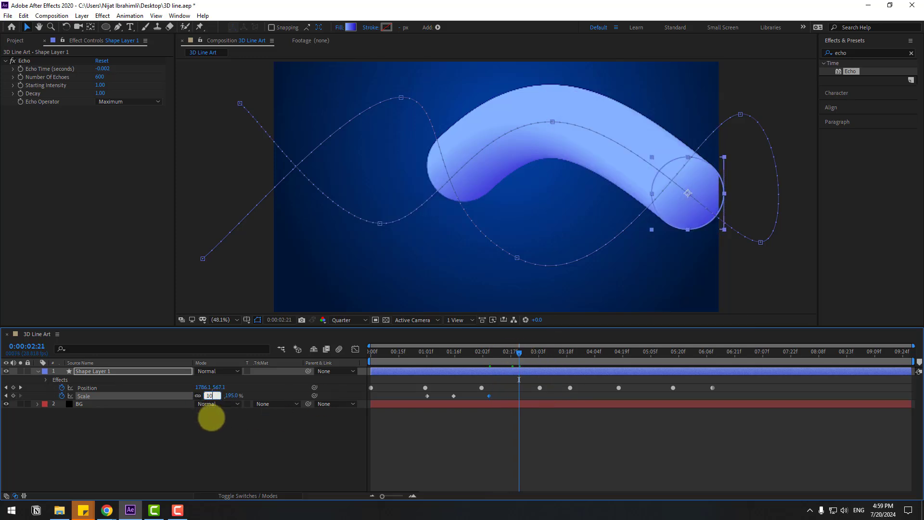
type("0")
key("Return")
left_click(223, 443)
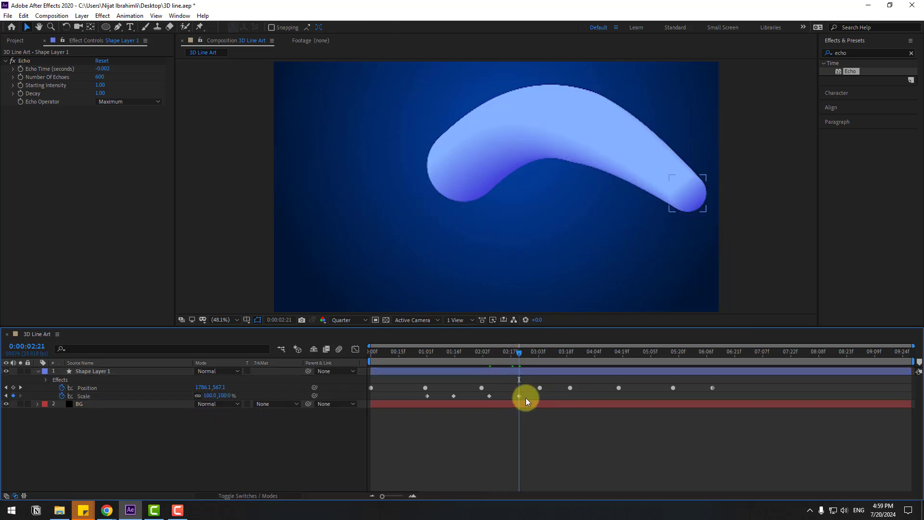
- Apply Easy Ease to all Scale keyframes and preview the swelling tube
left_click_drag(525, 397, 403, 406)
right_click(427, 397)
mouse_move(534, 391)
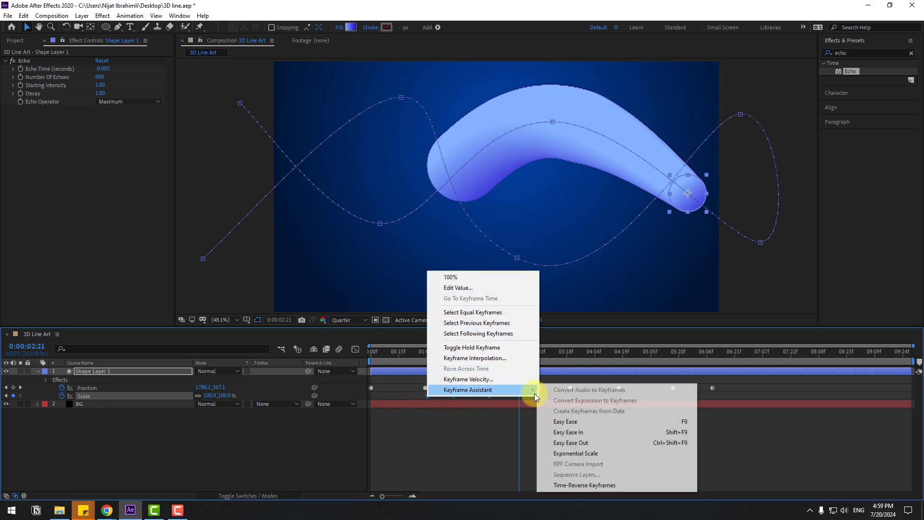
left_click(591, 422)
left_click(542, 448)
key("space")
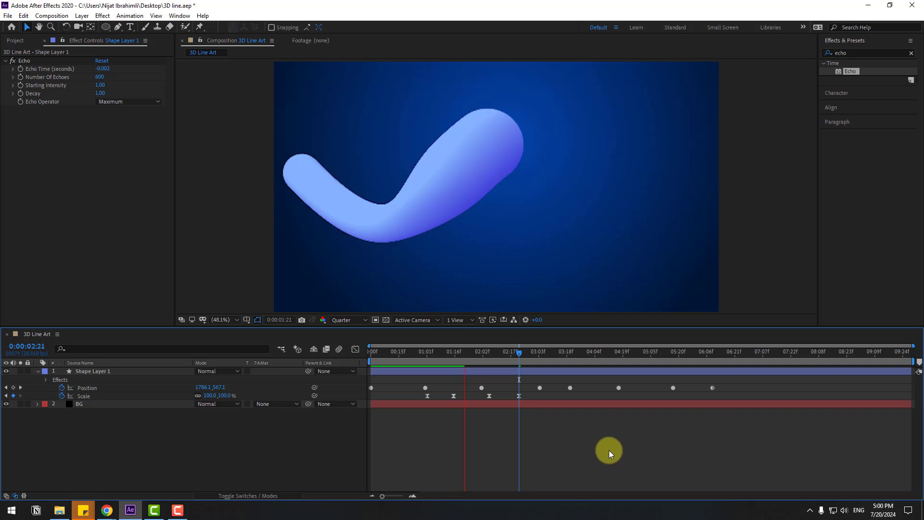
left_click_drag(620, 353, 436, 379)
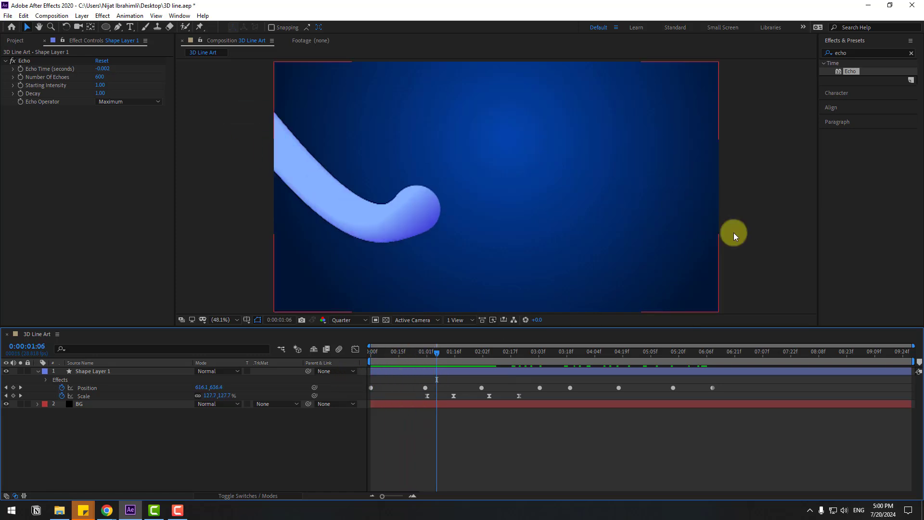
- Apply Glow to Shape Layer 1 with Glow Radius 39 and Glow Threshold 74.5%
left_click(857, 53)
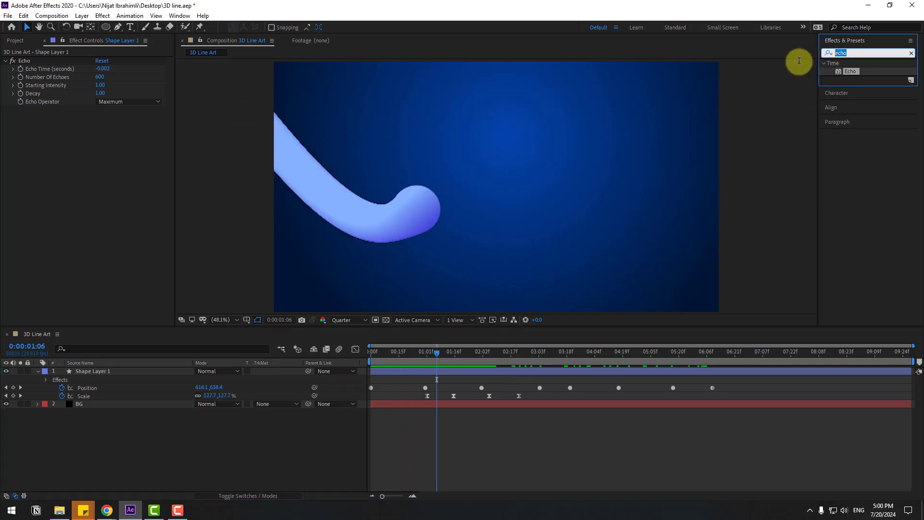
type("glow")
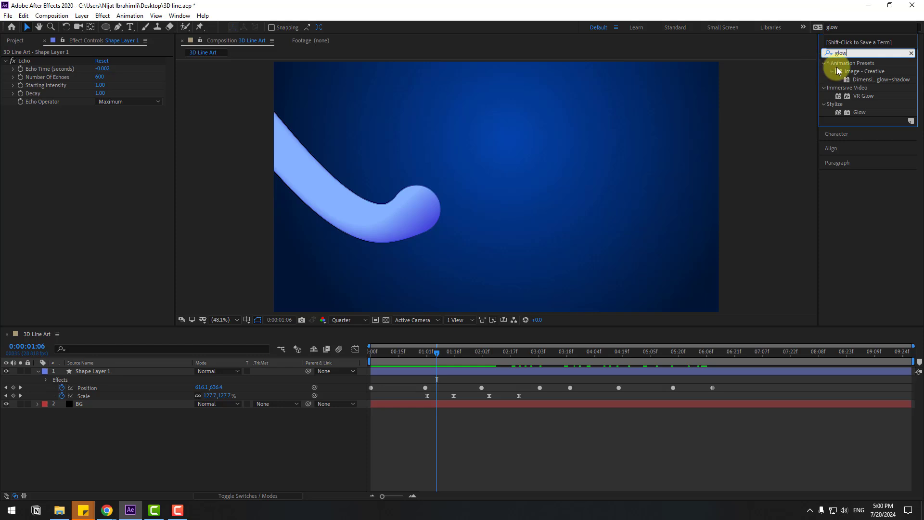
left_click_drag(853, 115, 80, 380)
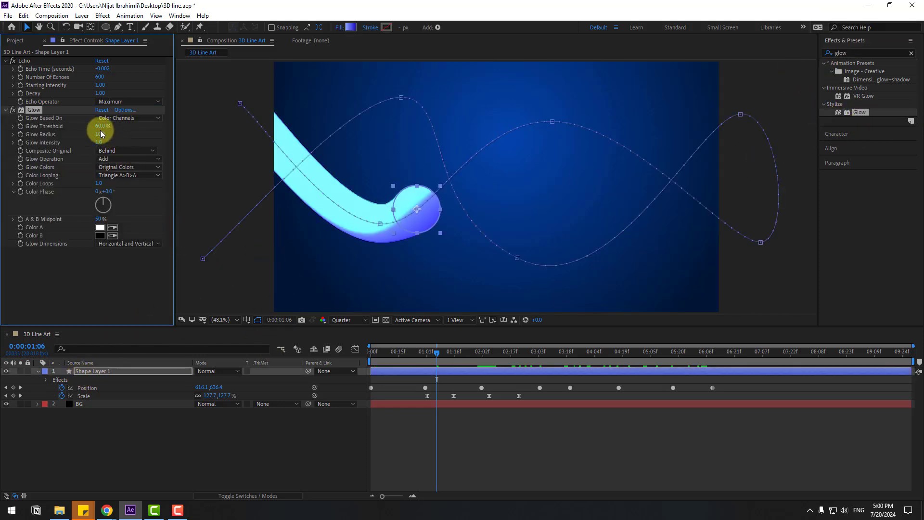
left_click_drag(104, 133, 123, 125)
left_click(416, 440)
left_click_drag(437, 354, 373, 352)
- Select all Position keyframes and compress them so the path animation runs faster
left_click_drag(527, 396, 425, 428)
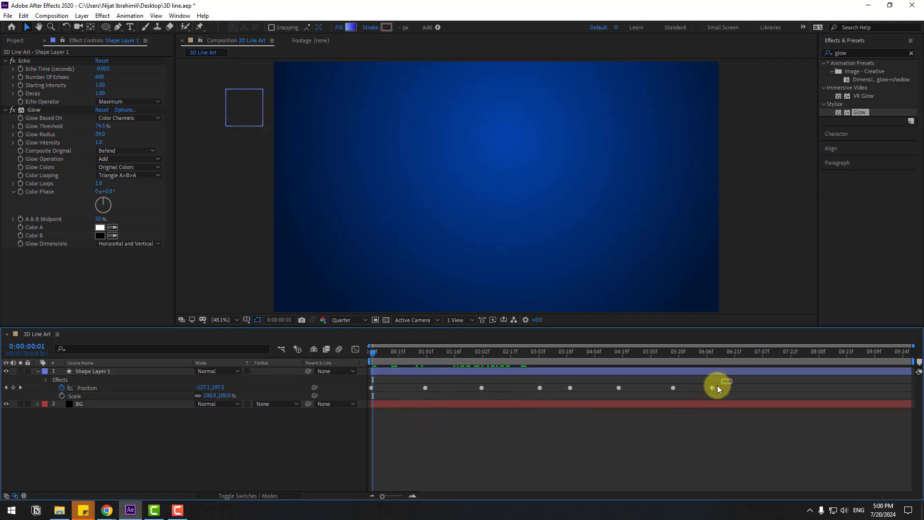
left_click_drag(732, 380, 346, 396)
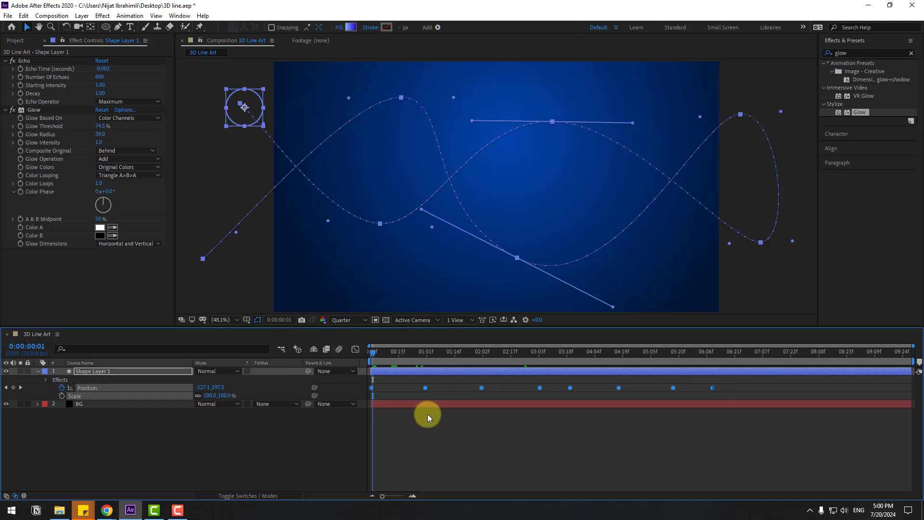
left_click_drag(712, 388, 574, 391, "alt")
- End the work area at about 4:20 and preview the faster tube
left_click_drag(519, 354, 627, 352)
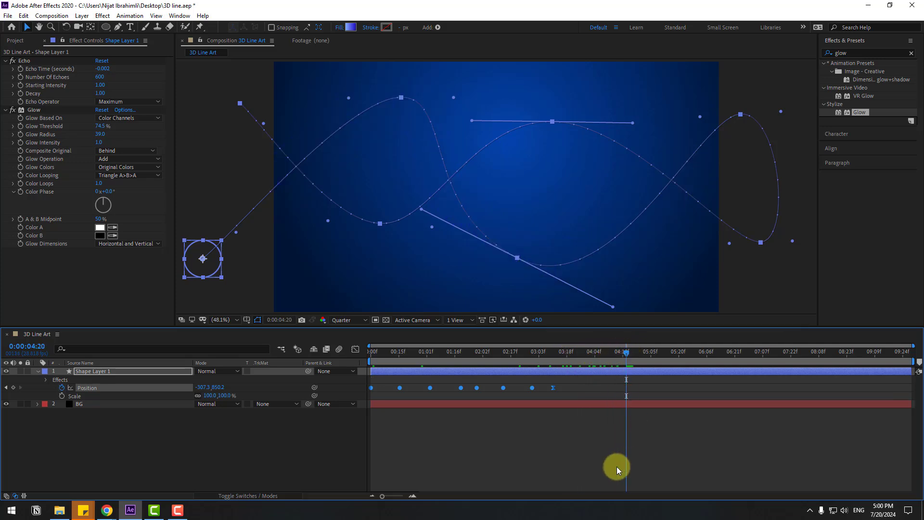
key("n")
left_click(573, 464)
key("space")
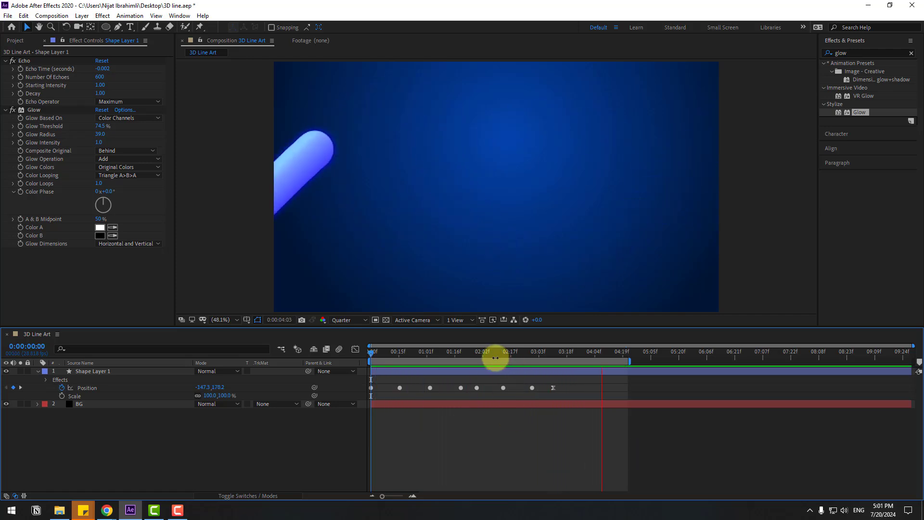
key("space")
left_click_drag(494, 355, 472, 354)
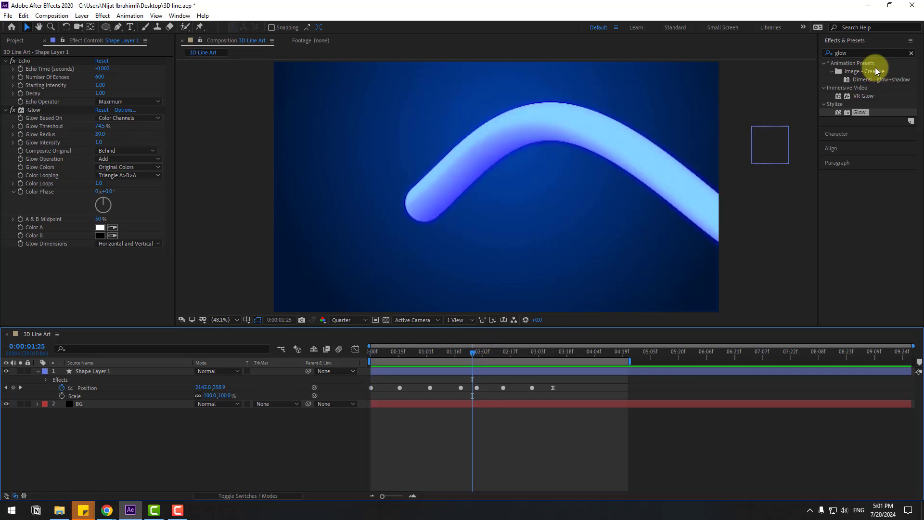
- Apply Wave Warp to the tube and preview the wavy result
left_click(850, 53)
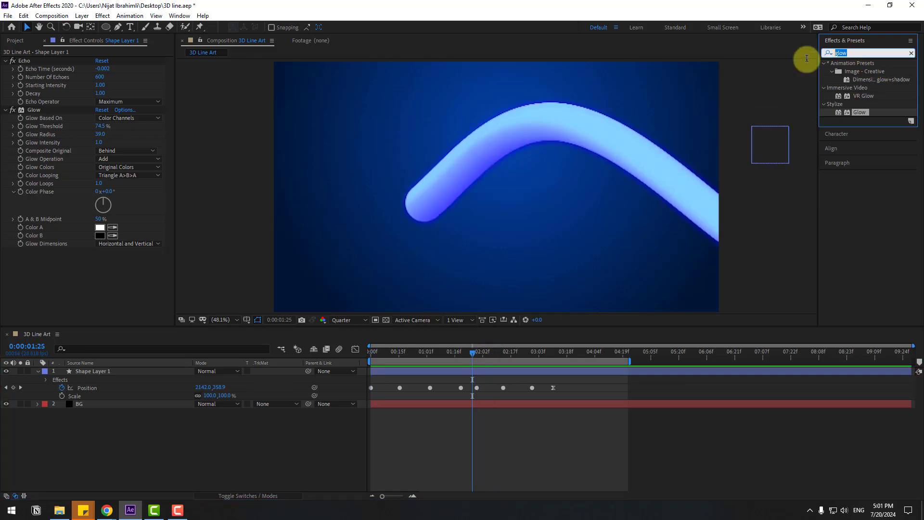
type("wave")
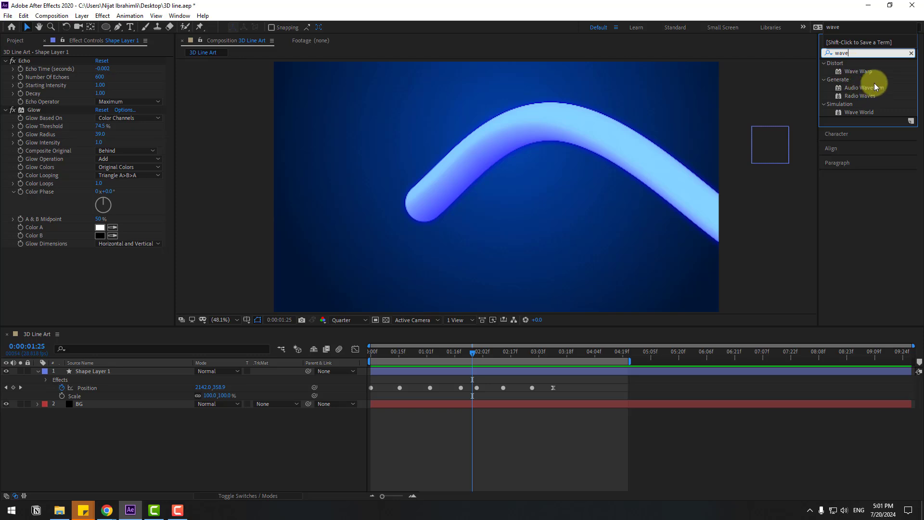
mouse_move(859, 71)
left_mouse_down()
mouse_move(371, 324)
mouse_move(96, 370)
left_mouse_up()
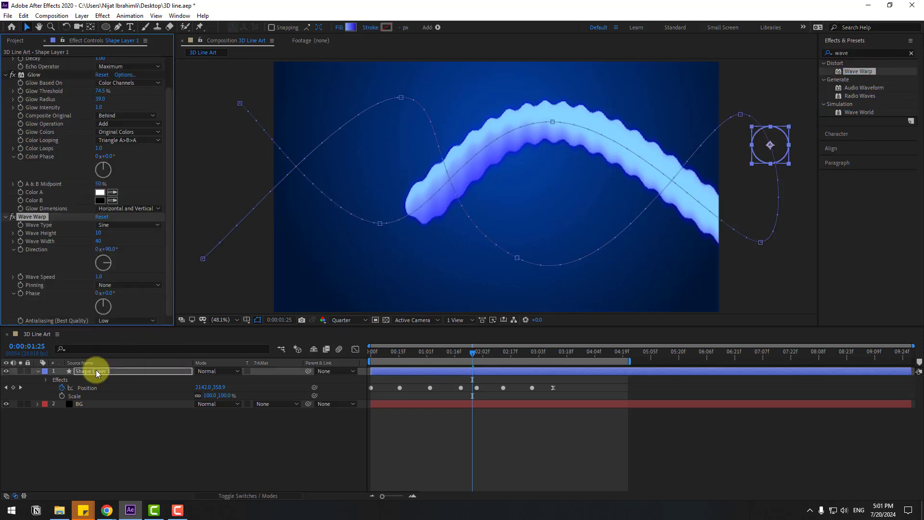
left_click(282, 429)
left_click_drag(414, 353, 470, 351)
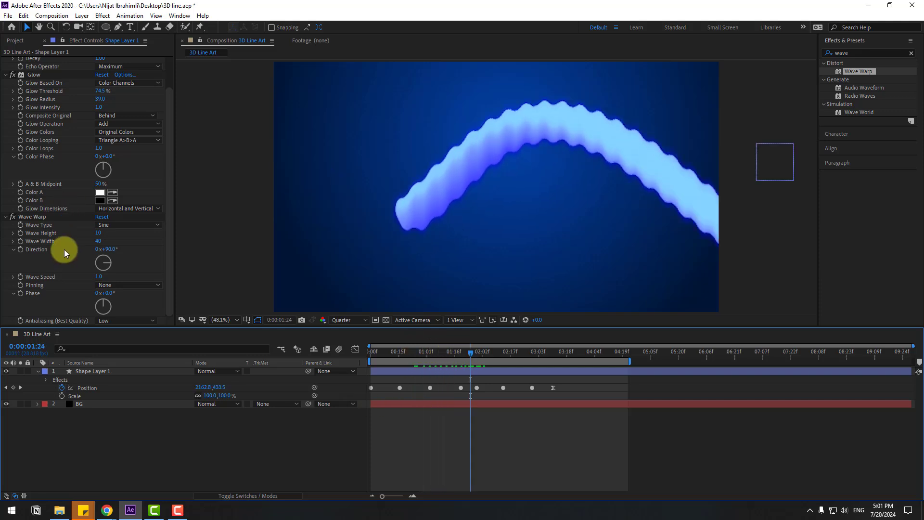
- Try Sawtooth and then Square as the Wave Warp wave type, checking each
left_click(105, 225)
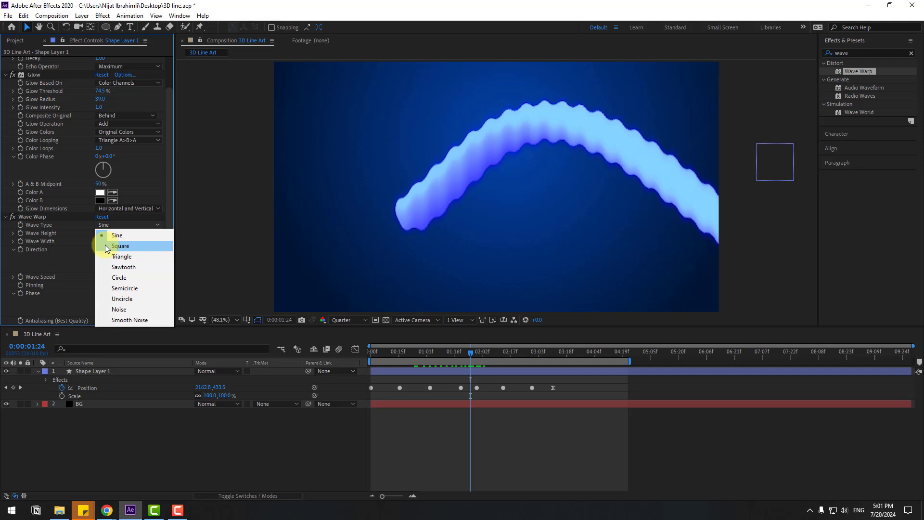
left_click(116, 270)
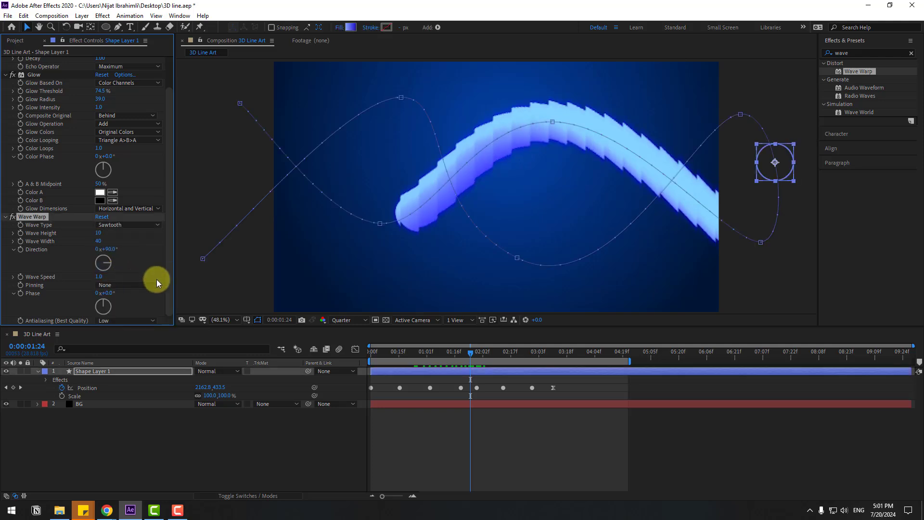
left_click(470, 397)
left_click_drag(436, 353, 474, 352)
left_click(126, 226)
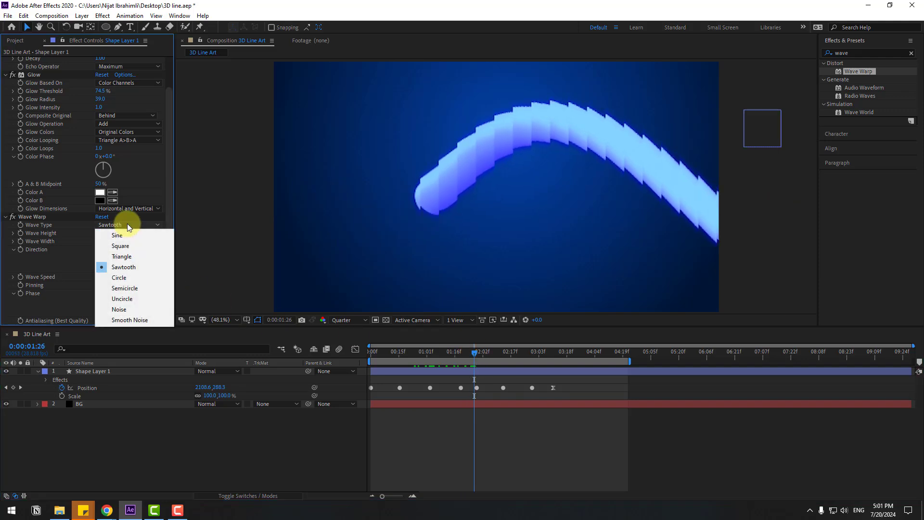
left_click(123, 249)
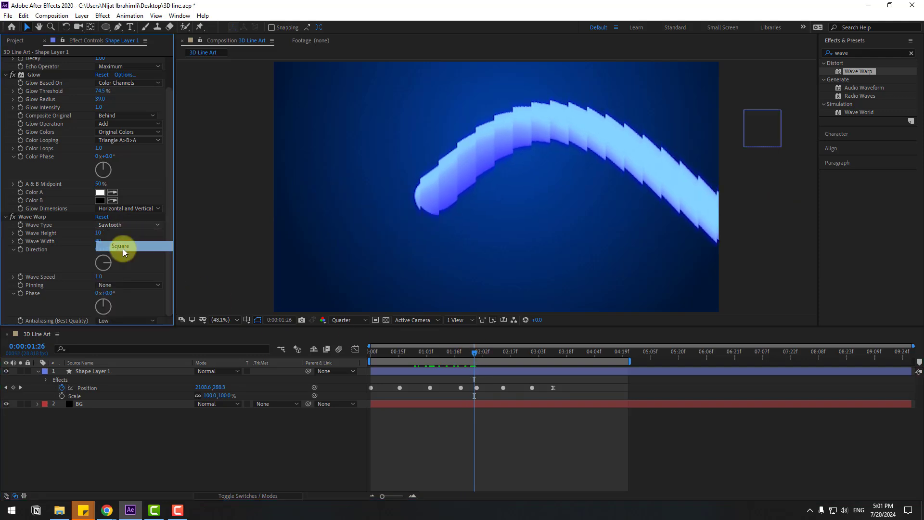
left_click(473, 458)
left_click_drag(398, 351, 508, 361)
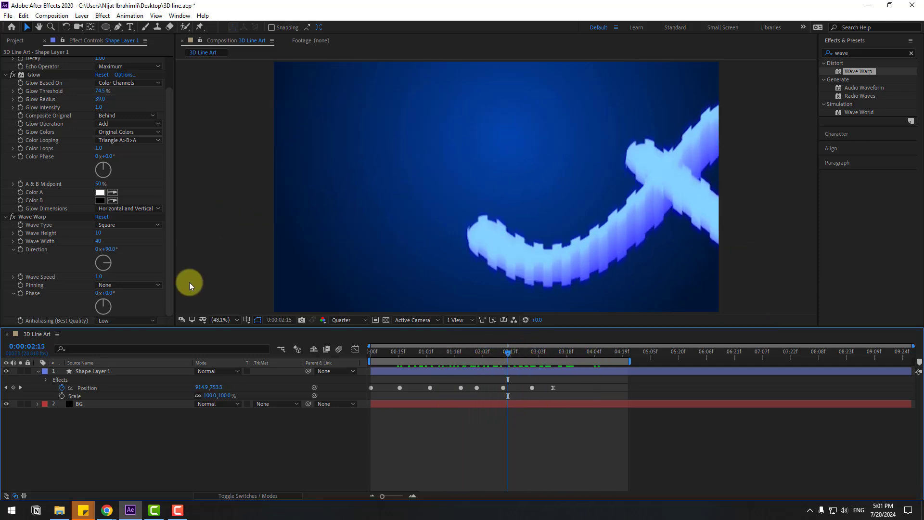
- Try Noise and then Uncircle wave types, previewing each shape
left_click(145, 224)
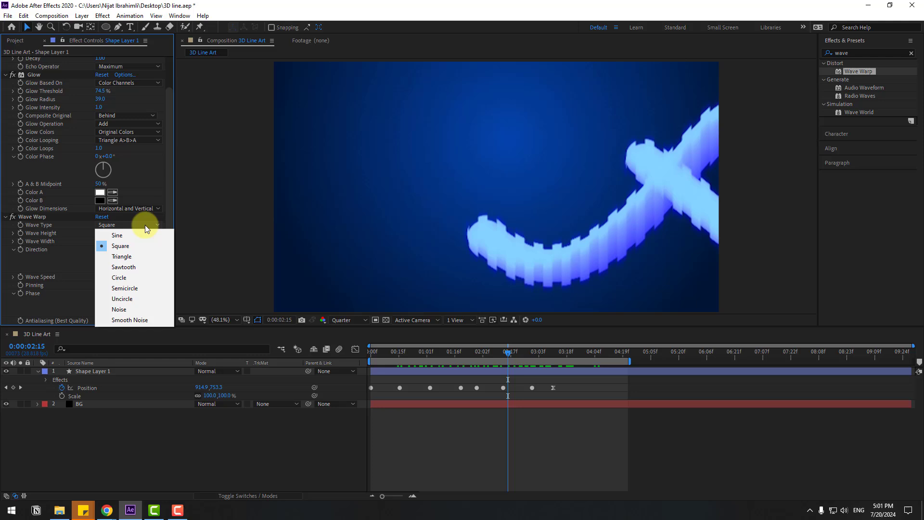
left_click(120, 309)
left_click(436, 440)
left_click_drag(390, 353, 442, 351)
left_click(110, 226)
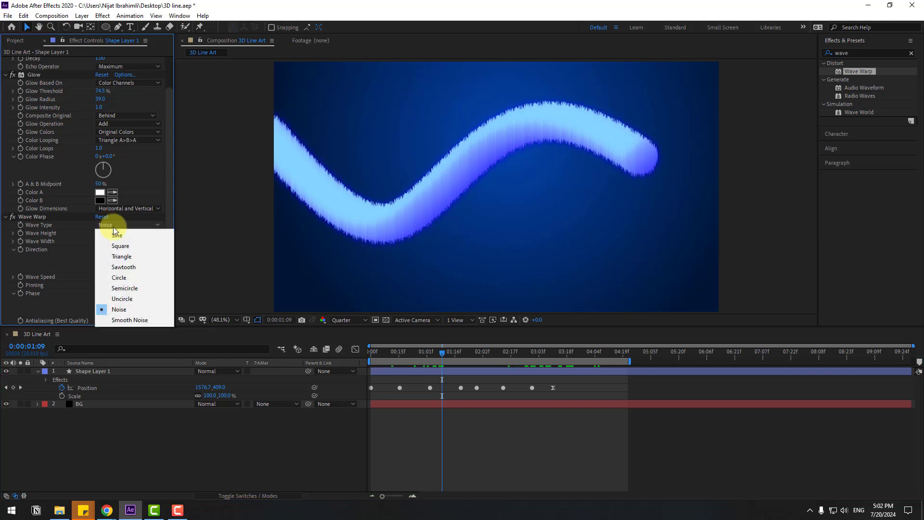
left_click(122, 299)
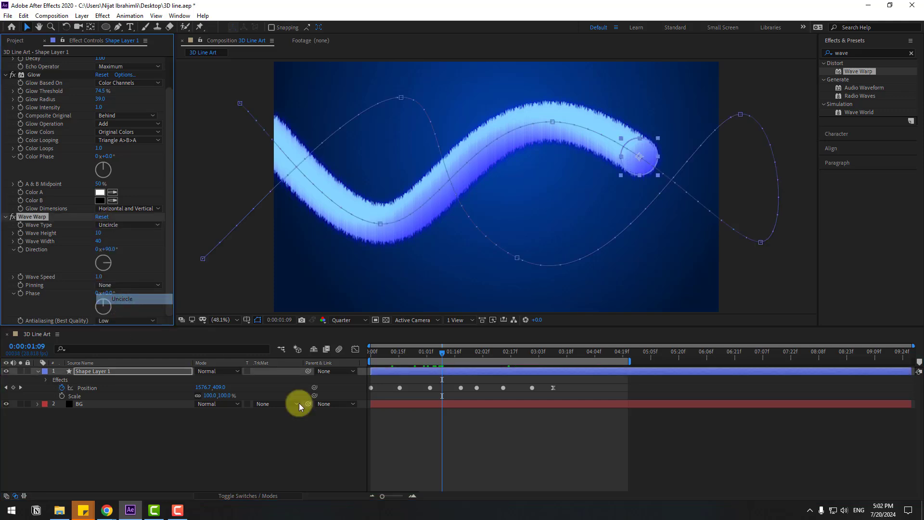
left_click(431, 444)
left_click_drag(442, 352, 478, 351)
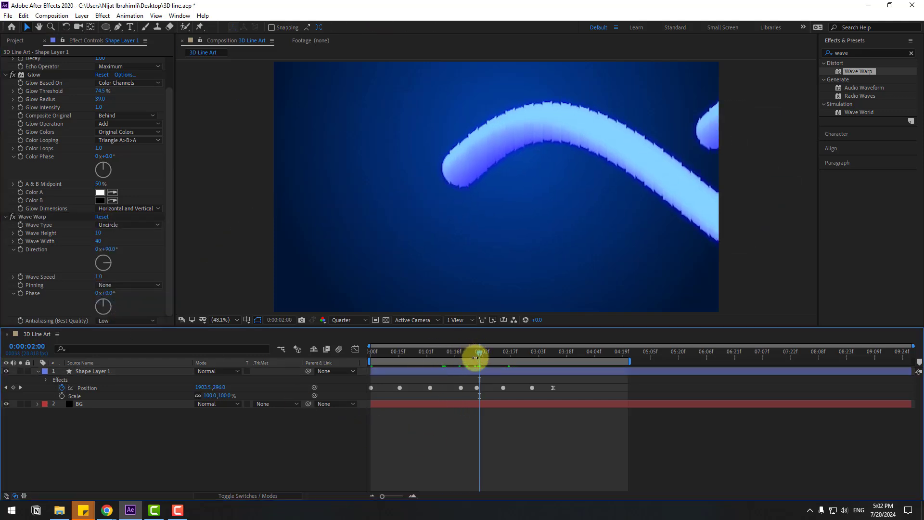
key("space")
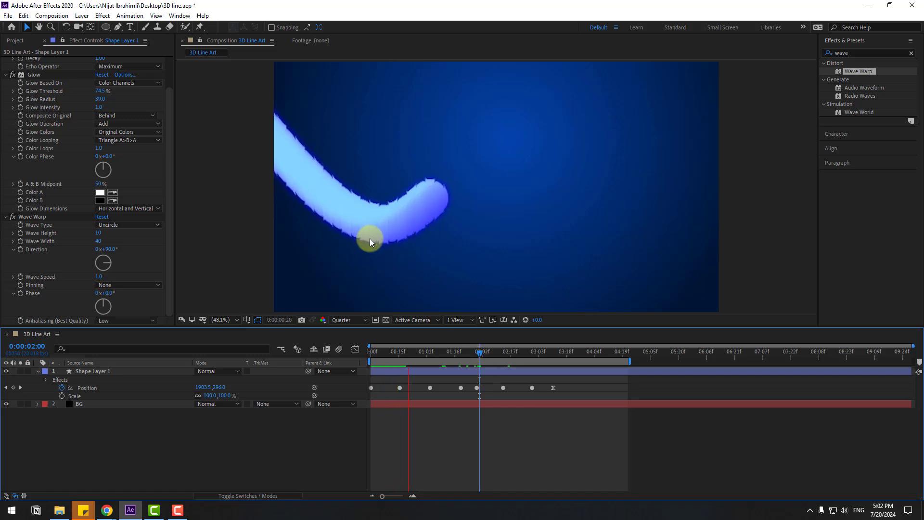
left_click(126, 225)
- Set Wave Warp to Sine with width 44 and height 6, then preview
left_click(125, 235)
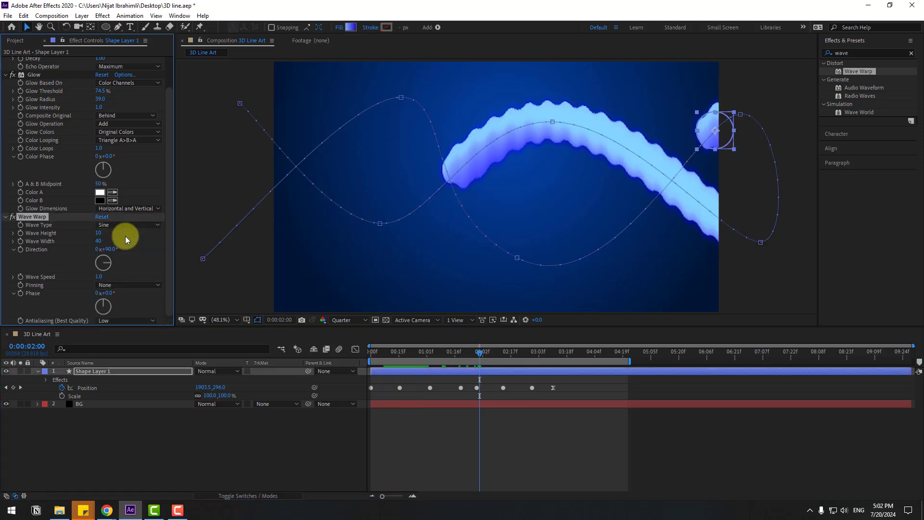
mouse_move(94, 244)
left_mouse_down()
mouse_move(113, 244)
mouse_move(93, 235)
mouse_move(112, 234)
mouse_move(94, 234)
left_mouse_up()
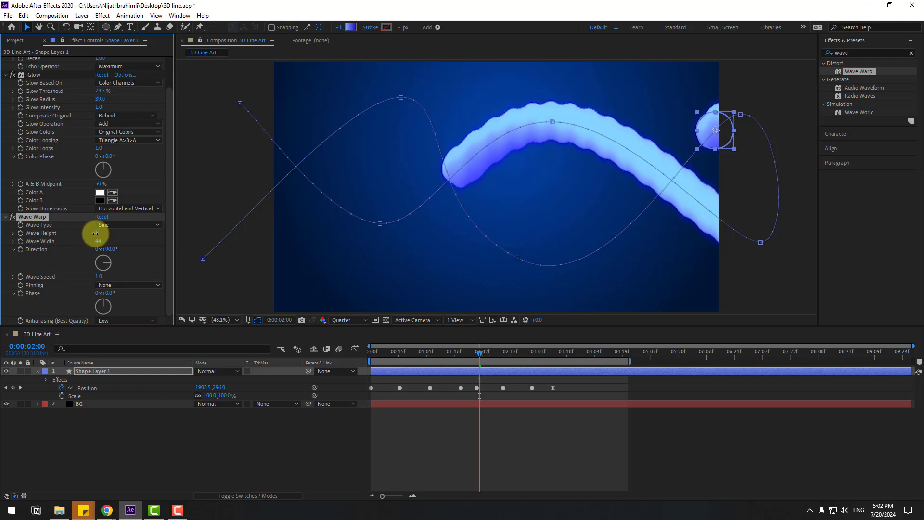
left_click(689, 434)
key("space")
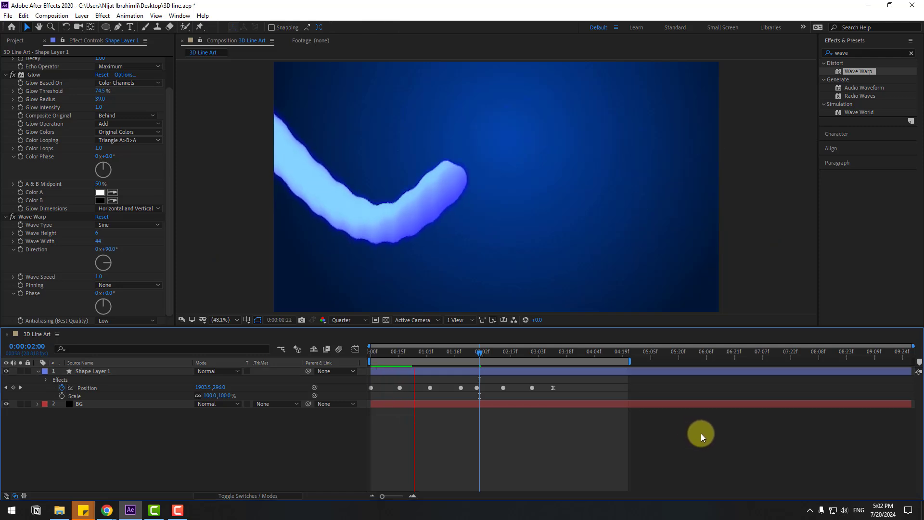
left_click(390, 379)
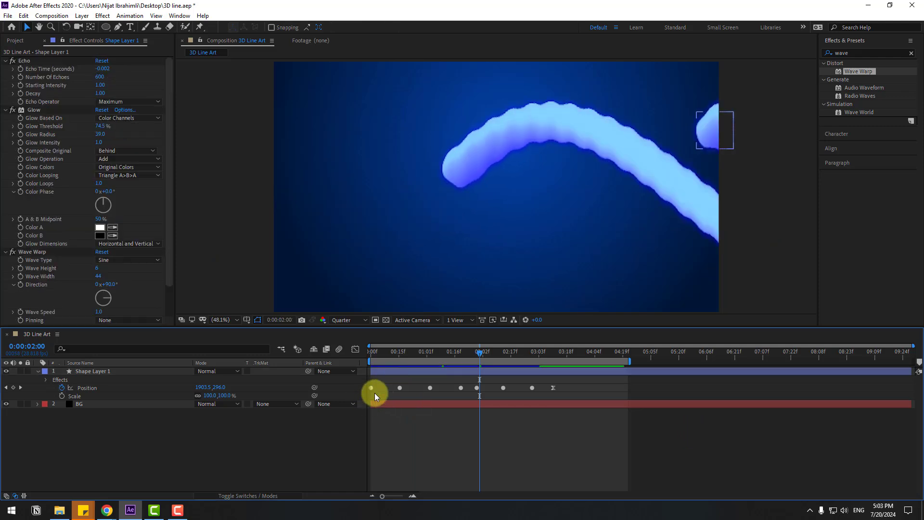
- Reduce Echo's Number Of Echoes to 100 for a shorter trail and preview
left_click(80, 371)
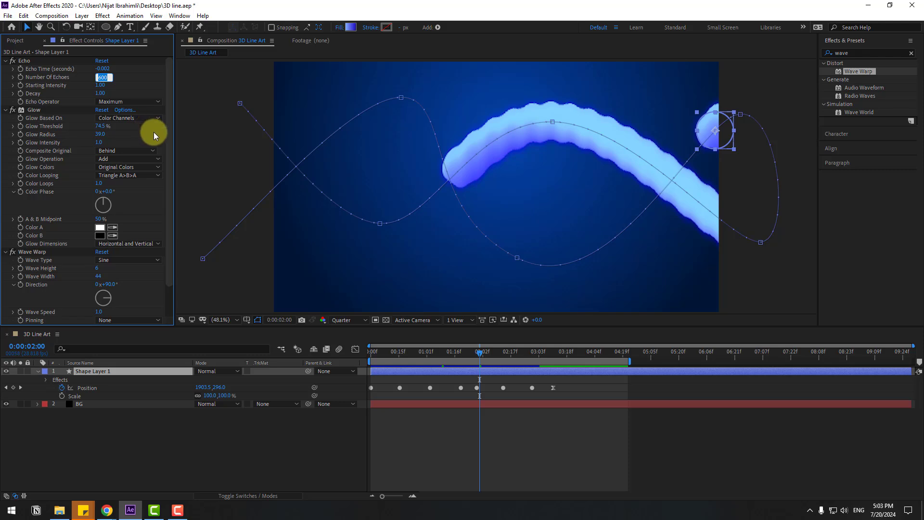
type("100")
key("Return")
key("space")
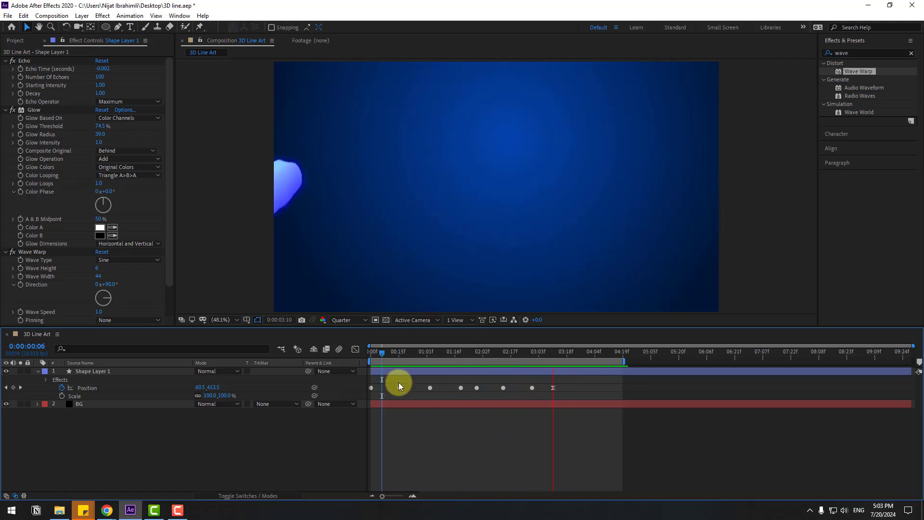
- Duplicate the tube layer and start the copy slightly later
left_click(397, 353)
left_click(112, 371)
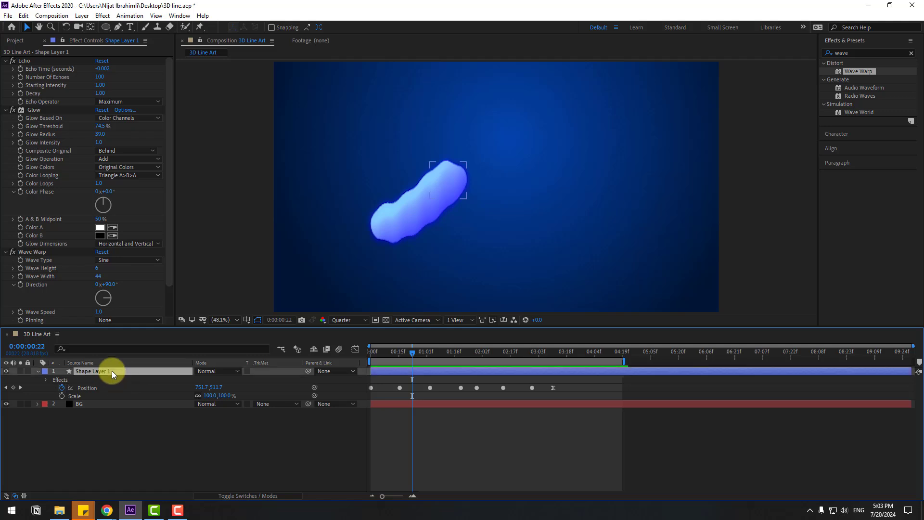
key("ctrl+d")
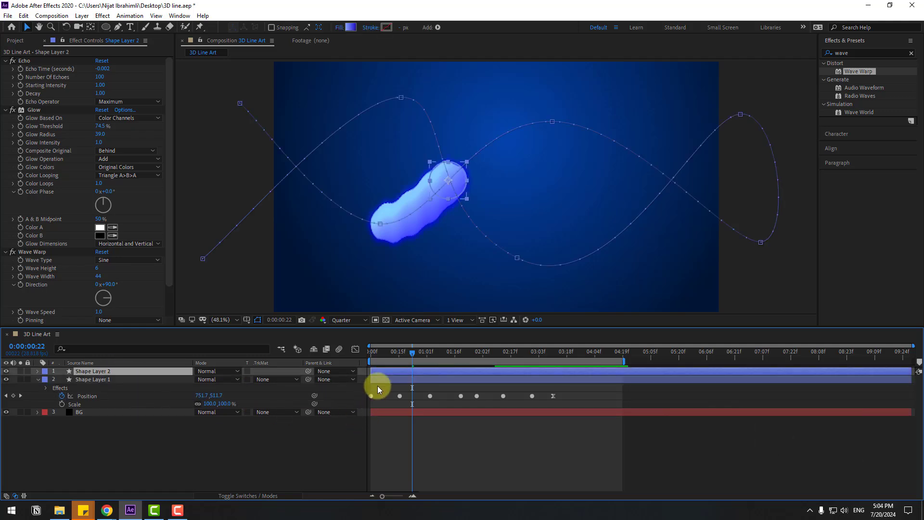
left_click_drag(382, 373, 389, 372)
- Give the copy a pink-to-yellow gradient fill and select its Glow for removal
left_click(351, 27)
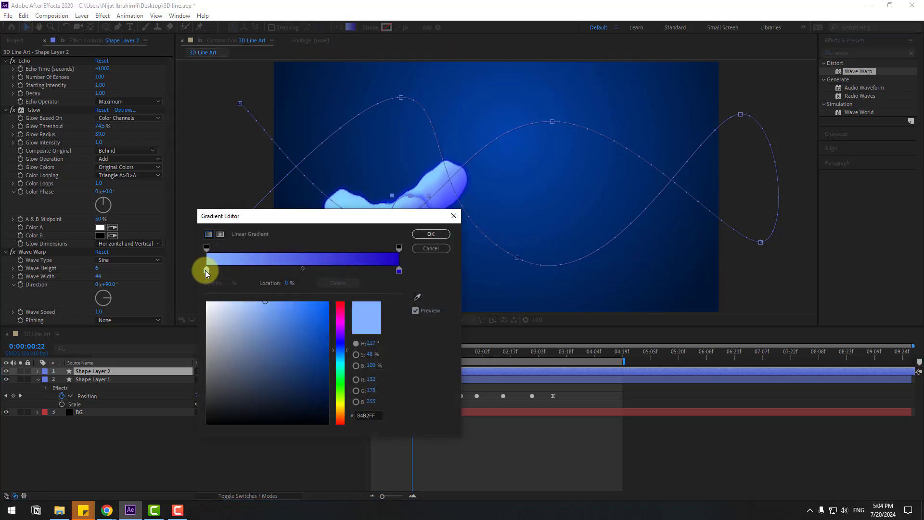
left_click_drag(342, 323, 342, 317)
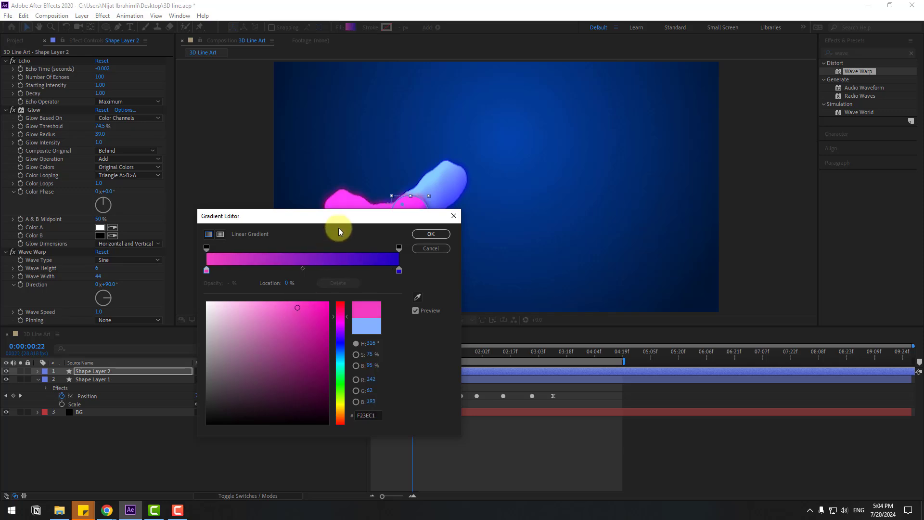
left_click_drag(338, 220, 311, 272)
left_click(291, 377)
left_click_drag(290, 377, 313, 356)
left_click(372, 321)
left_click(312, 454)
left_click(292, 354)
left_click(397, 281)
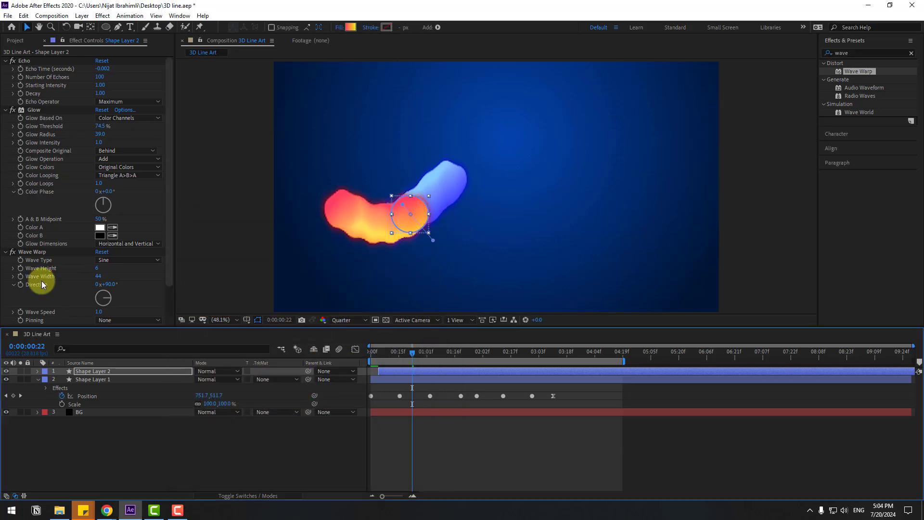
left_click(34, 110)
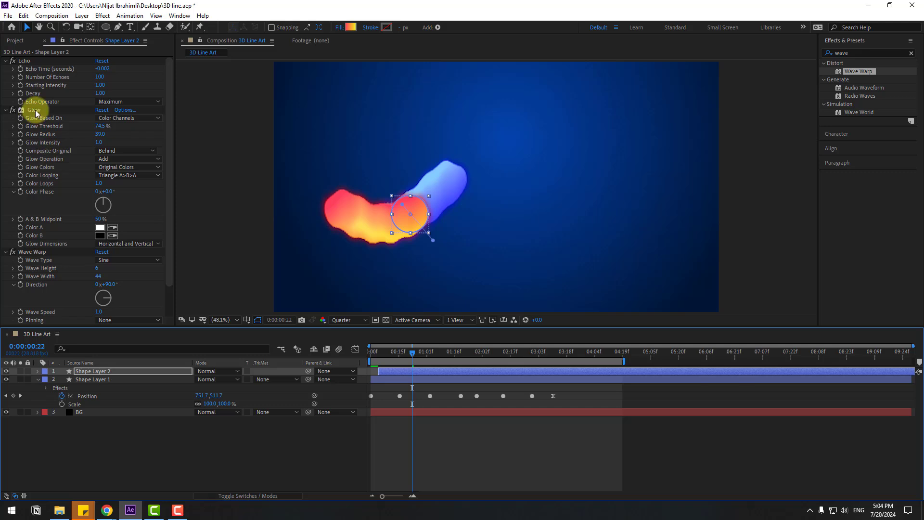
- Delete the Glow effect from the first tube and preview
left_click(86, 379)
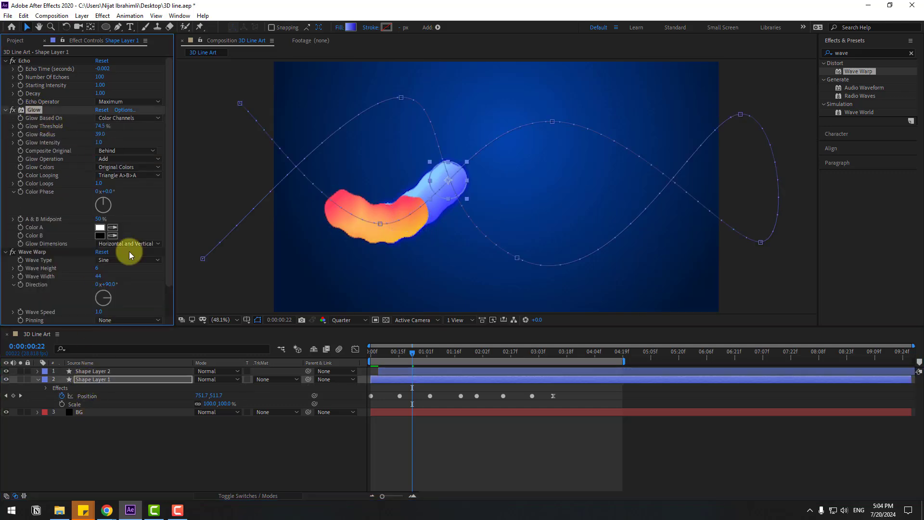
key("Delete")
key("space")
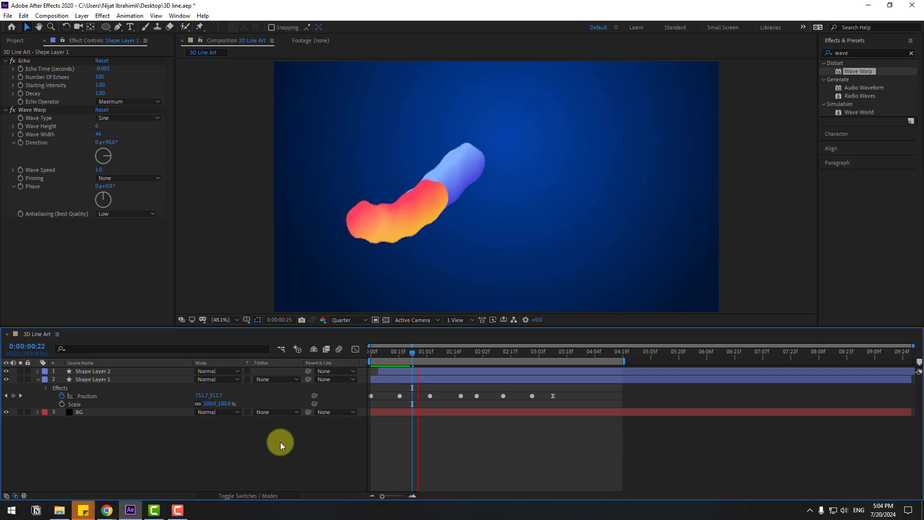
left_click(402, 351)
left_click(406, 352)
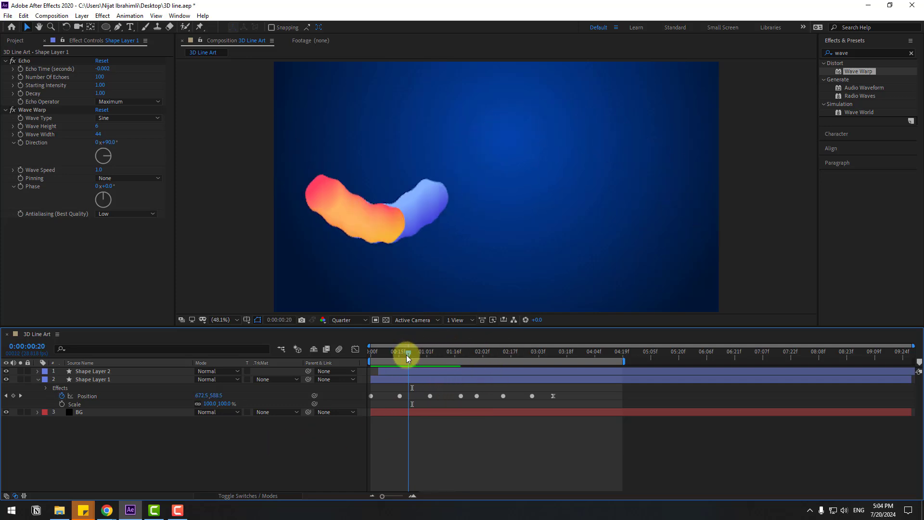
- Delay Shape Layer 2 slightly, then duplicate it and offset the third copy later
left_click(400, 371)
left_click_drag(397, 371, 405, 369)
key("space")
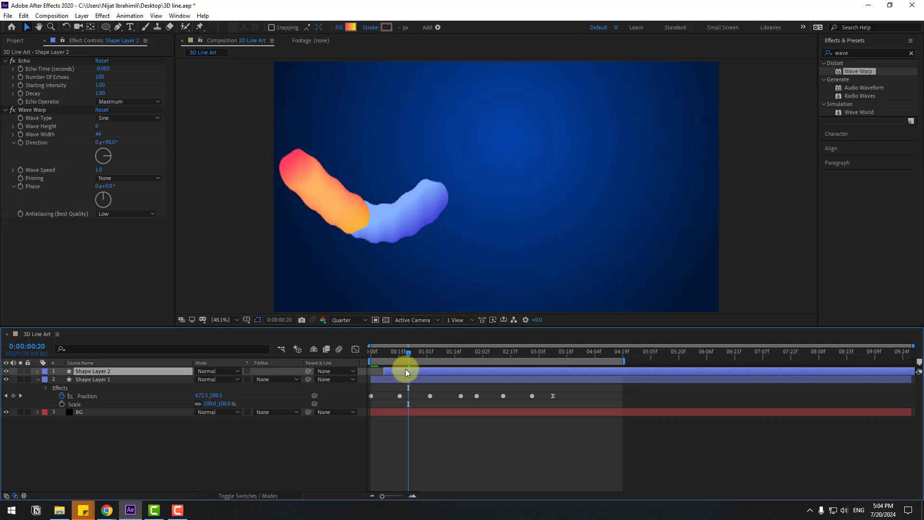
left_click(402, 351)
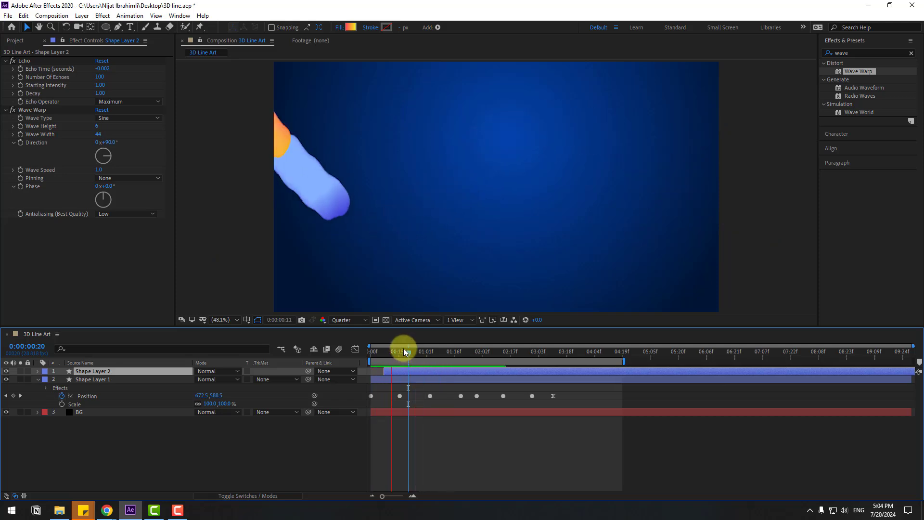
key("ctrl+d")
left_click_drag(400, 371, 418, 354)
- Give Shape Layer 3 a green-to-blue gradient fill
left_click(410, 352)
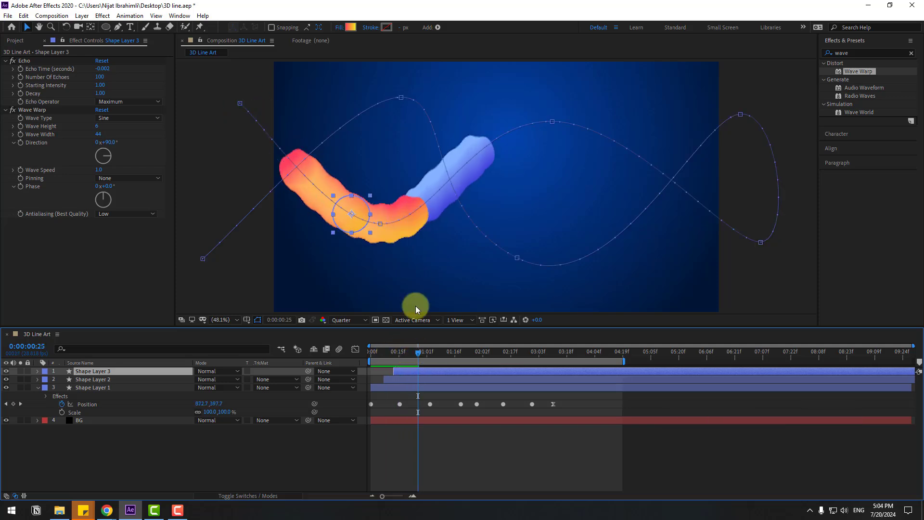
left_click(354, 26)
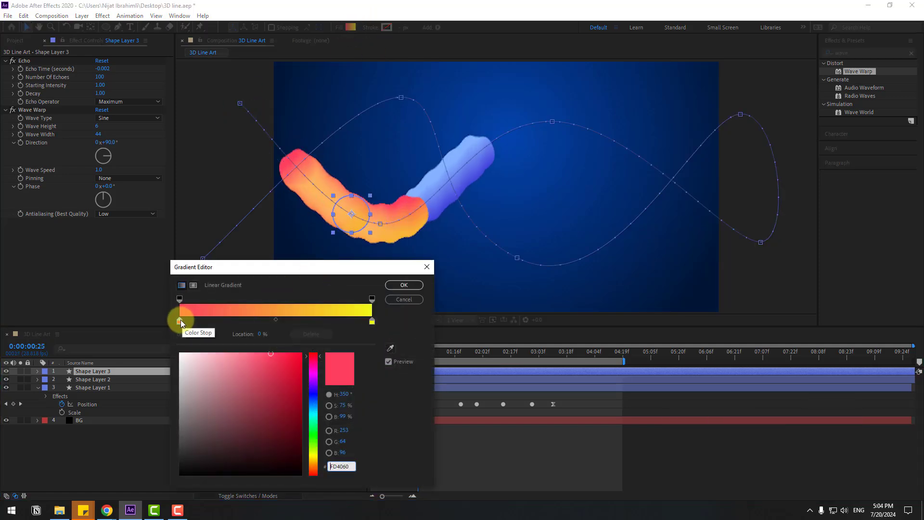
left_click(314, 433)
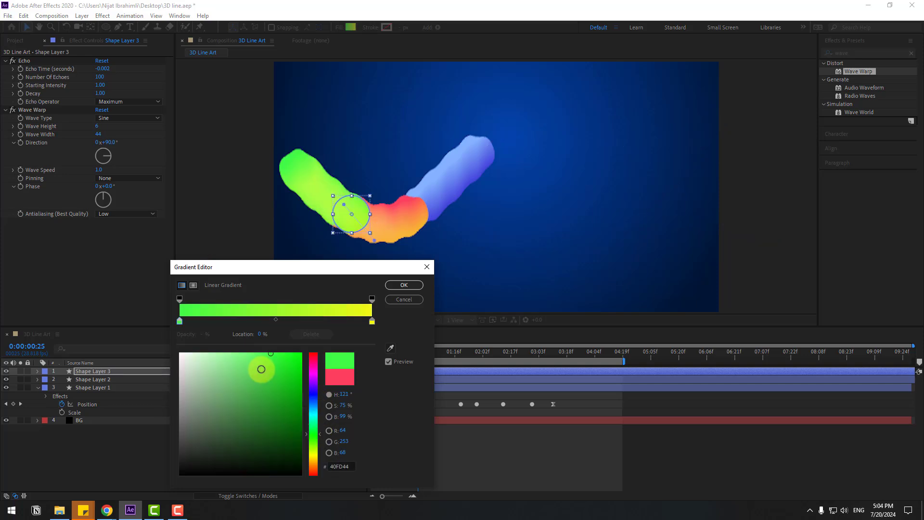
left_click(371, 320)
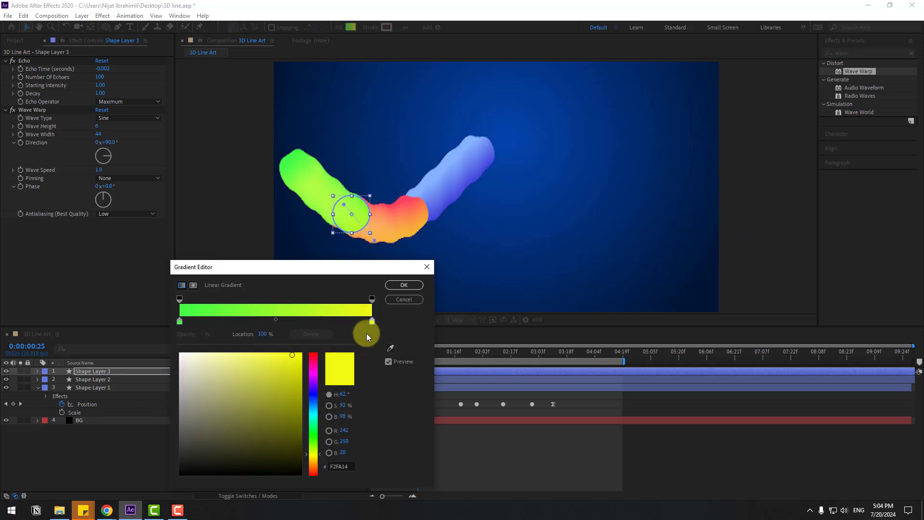
left_click(312, 395)
left_click_drag(287, 381, 276, 364)
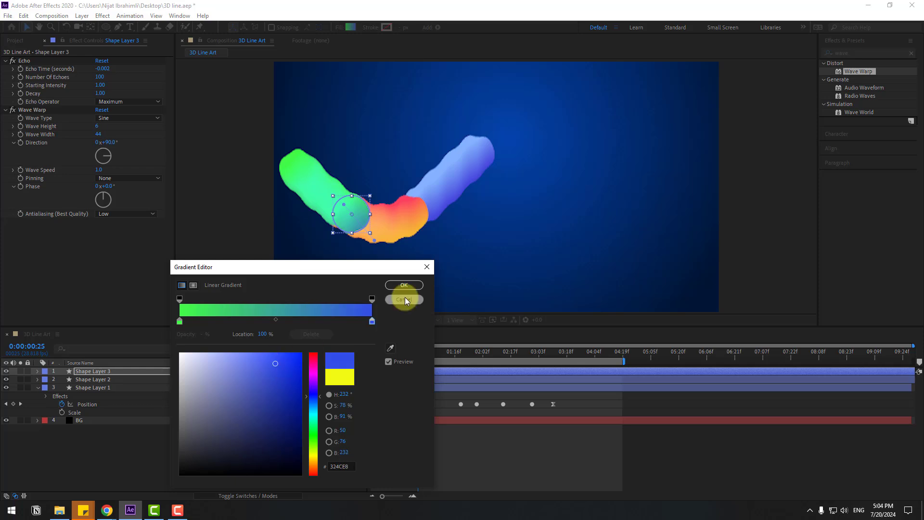
left_click(398, 285)
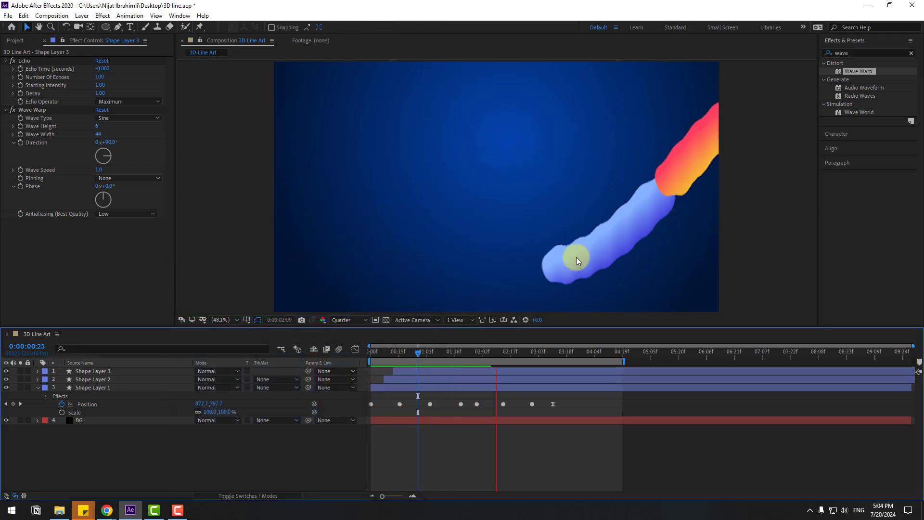
- Retime the second and third tubes' layer bars and preview all three
key("space")
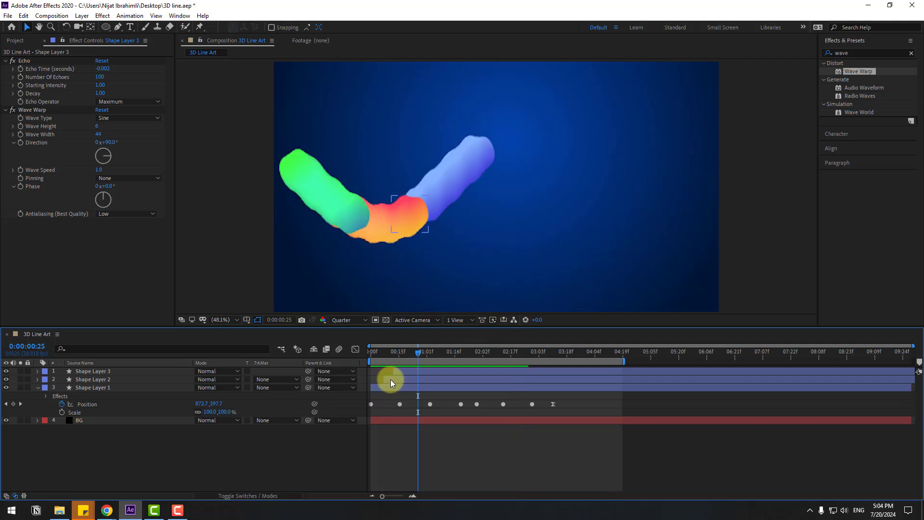
left_click_drag(391, 379, 421, 368)
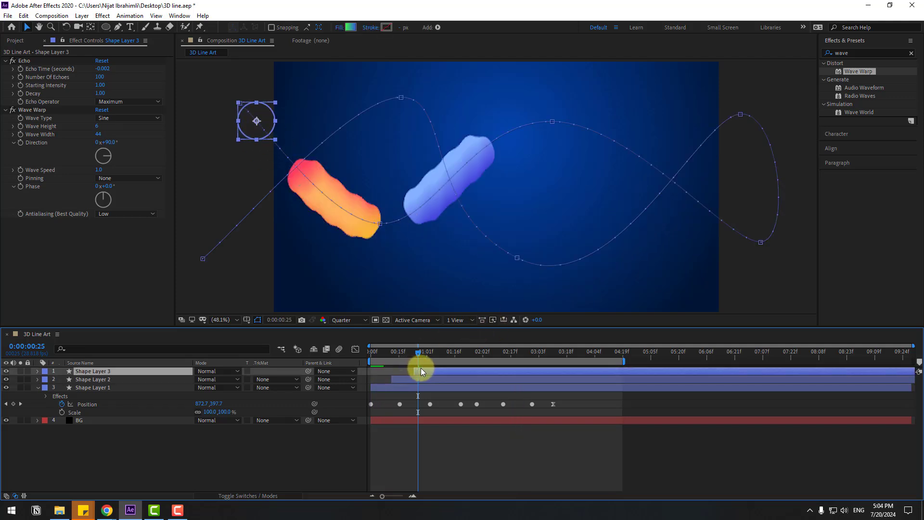
key("space")
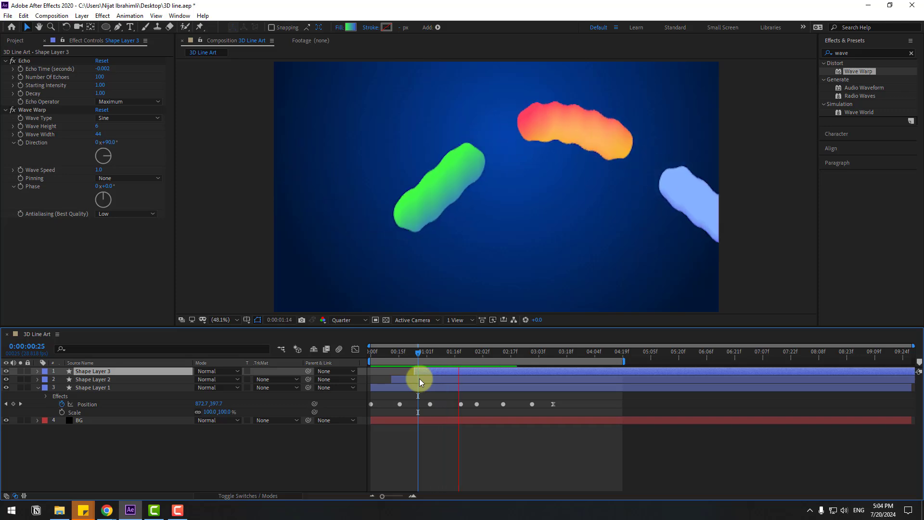